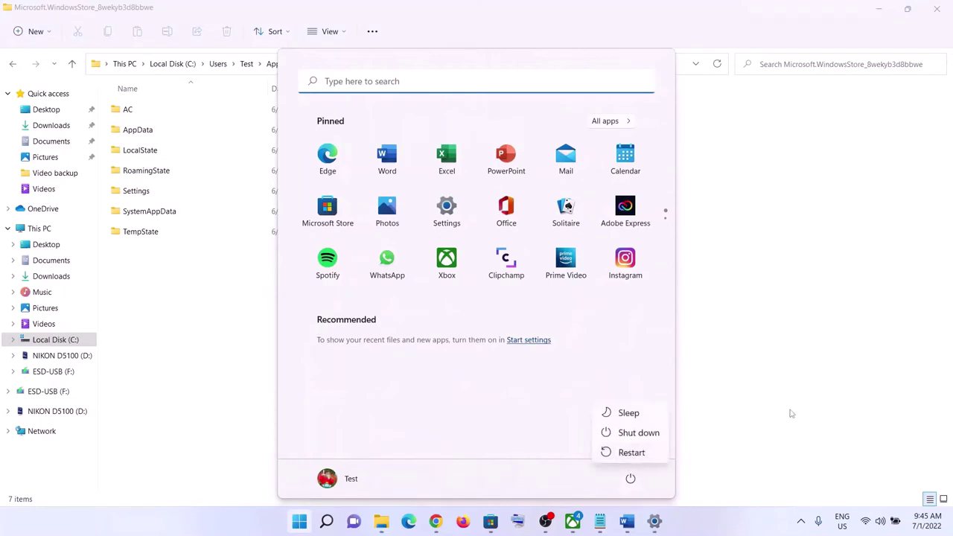
Dismiss the Start menu, review Step 7 in the Word guide, and switch to Microsoft Store
{"action": "left_click", "coordinate": [775, 417]}
{"action": "left_click", "coordinate": [772, 420]}
{"action": "left_click", "coordinate": [626, 522]}
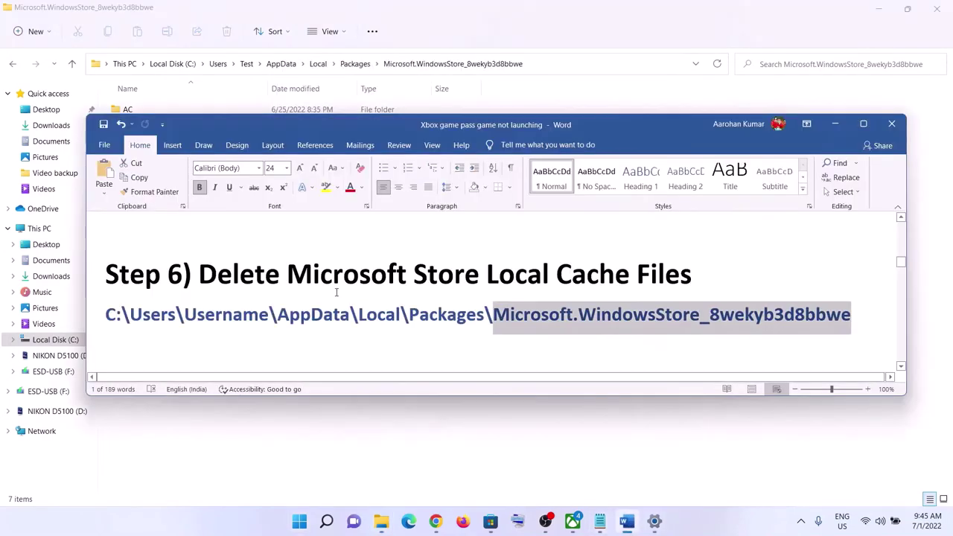
{"action": "scroll", "coordinate": [336, 293], "scroll_direction": "down", "scroll_amount": 4}
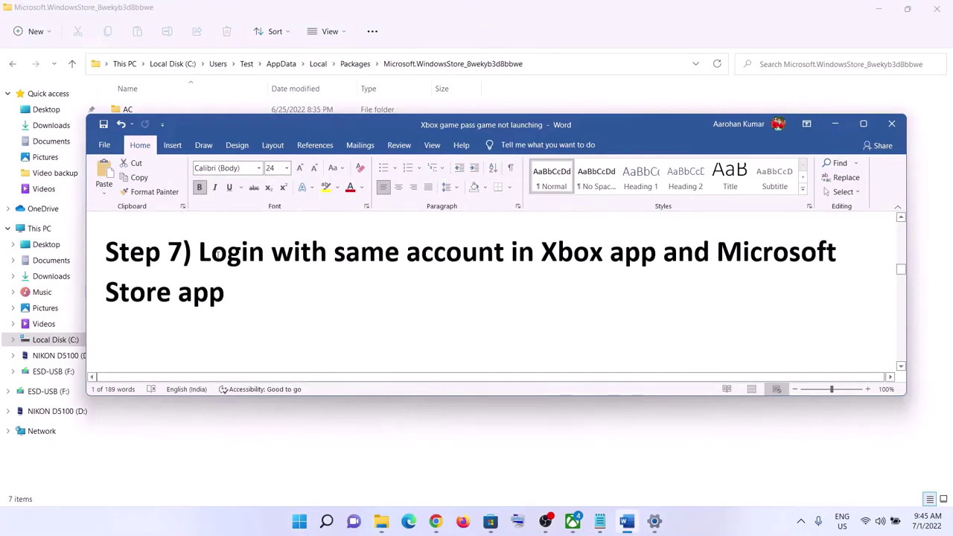
{"action": "triple_click", "coordinate": [361, 258]}
{"action": "left_click", "coordinate": [273, 311]}
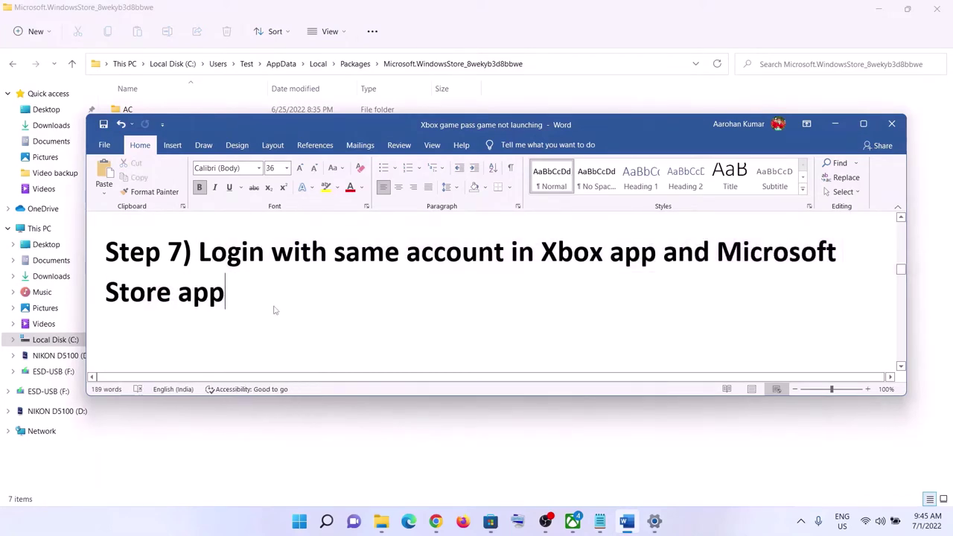
{"action": "left_click", "coordinate": [491, 521]}
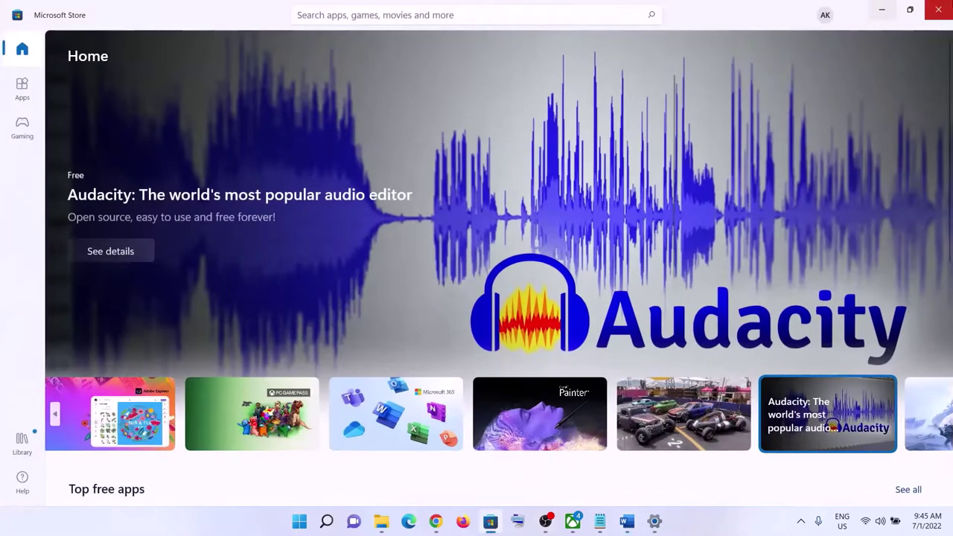
Sign out of Microsoft Store and sign back in with the same account, confirming with the device PIN
{"action": "left_click", "coordinate": [826, 18]}
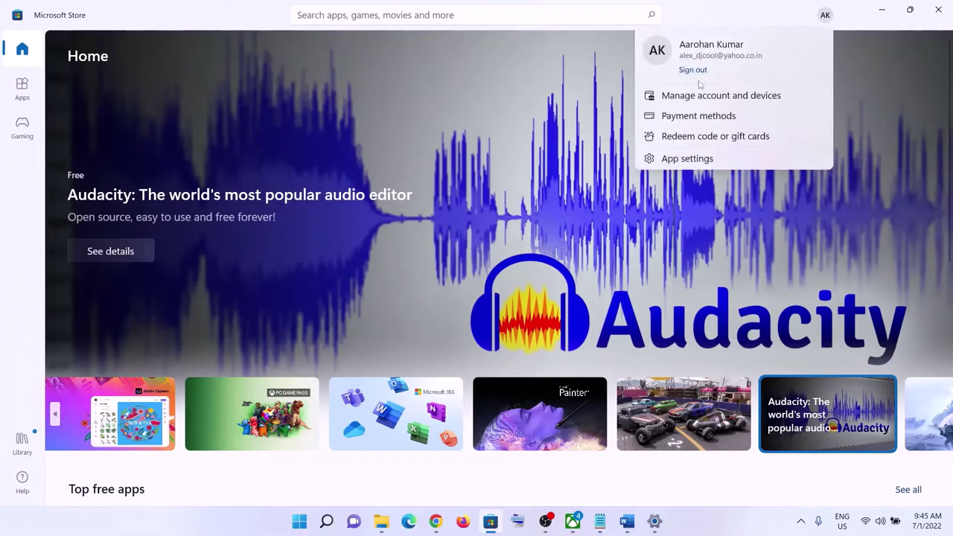
{"action": "left_click", "coordinate": [690, 71]}
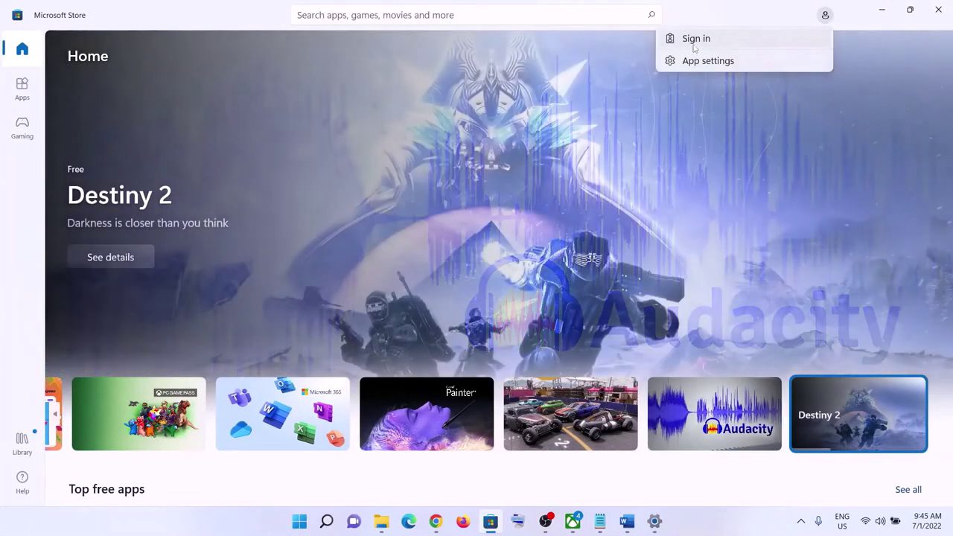
{"action": "left_click", "coordinate": [758, 41]}
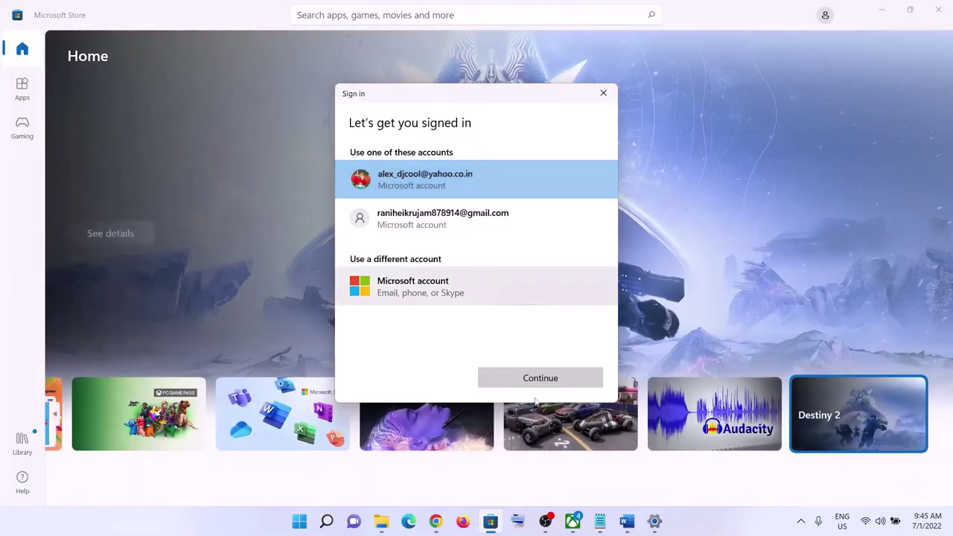
{"action": "left_click", "coordinate": [537, 381]}
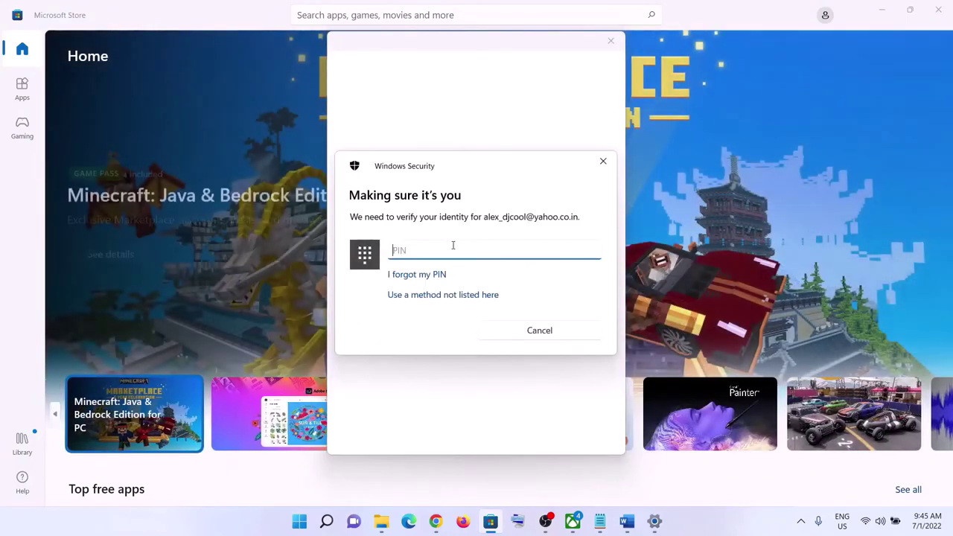
{"action": "type", "text": "1234"}
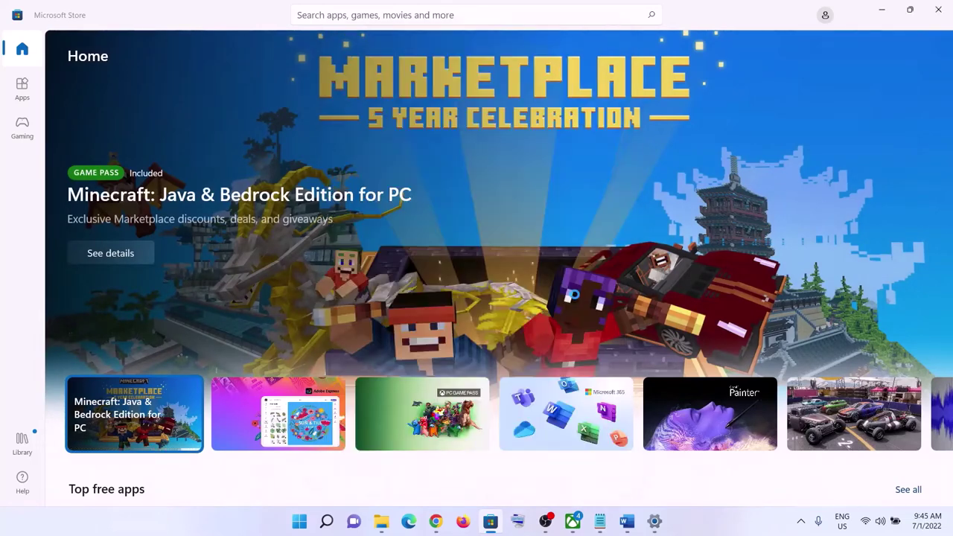
Dismiss the Minecraft Launcher dialog in the Xbox app and sign out from the profile menu
{"action": "left_click", "coordinate": [573, 525]}
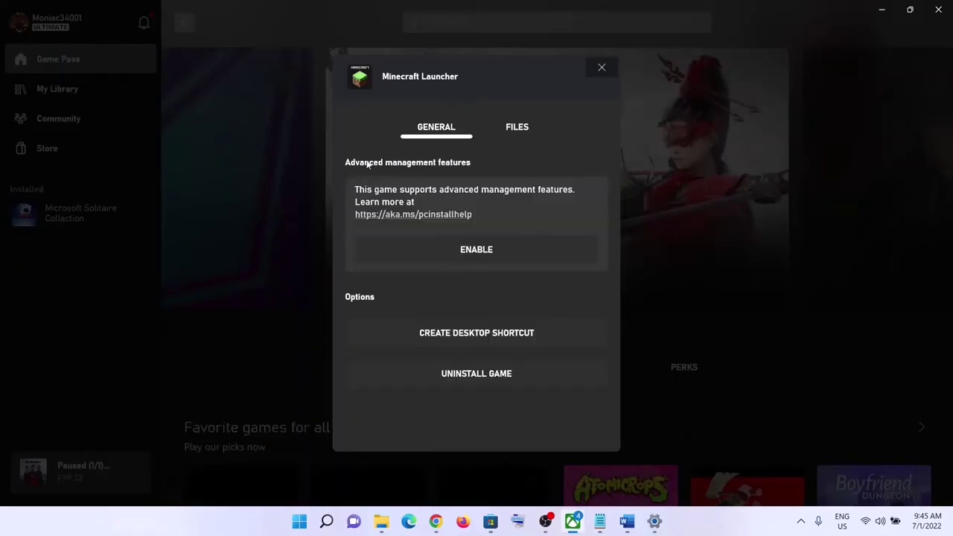
{"action": "left_click", "coordinate": [602, 69]}
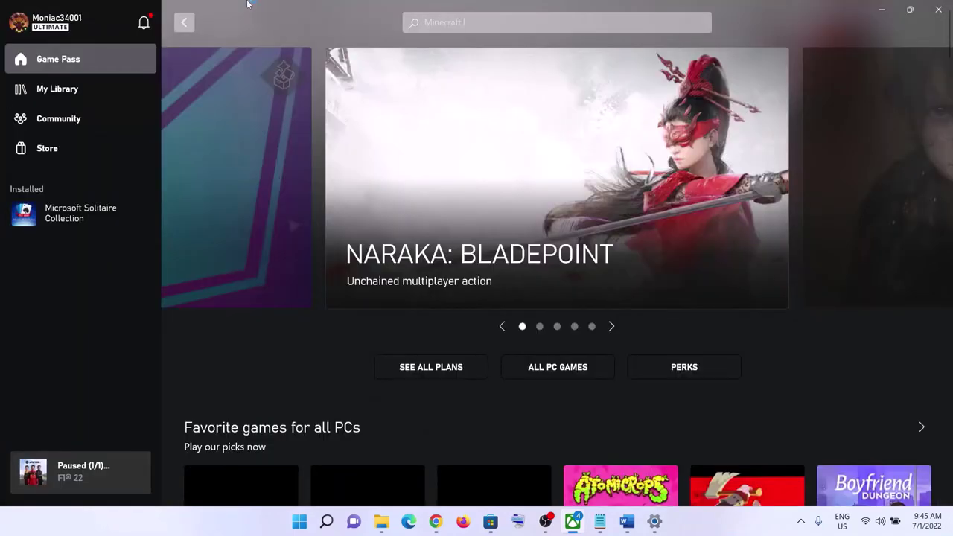
{"action": "left_click", "coordinate": [52, 30]}
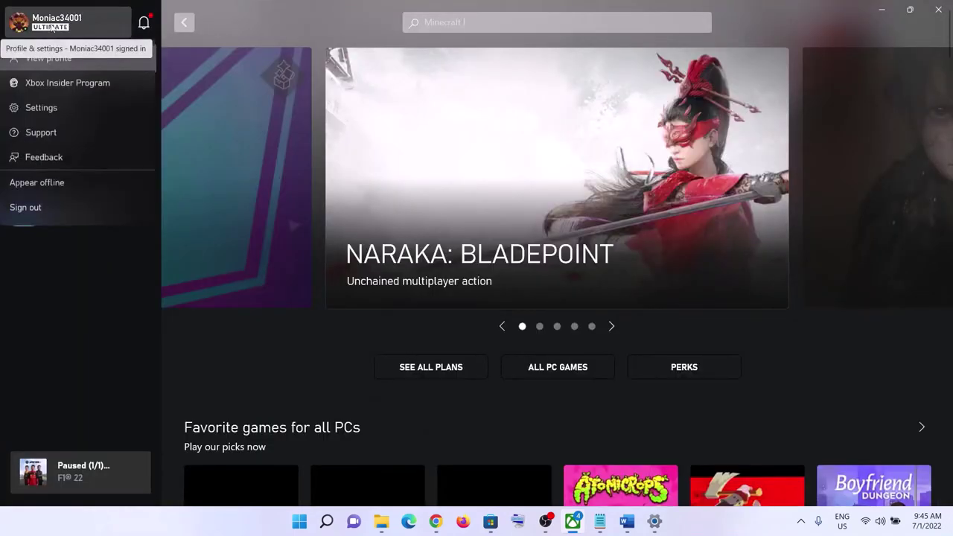
{"action": "left_click", "coordinate": [65, 29]}
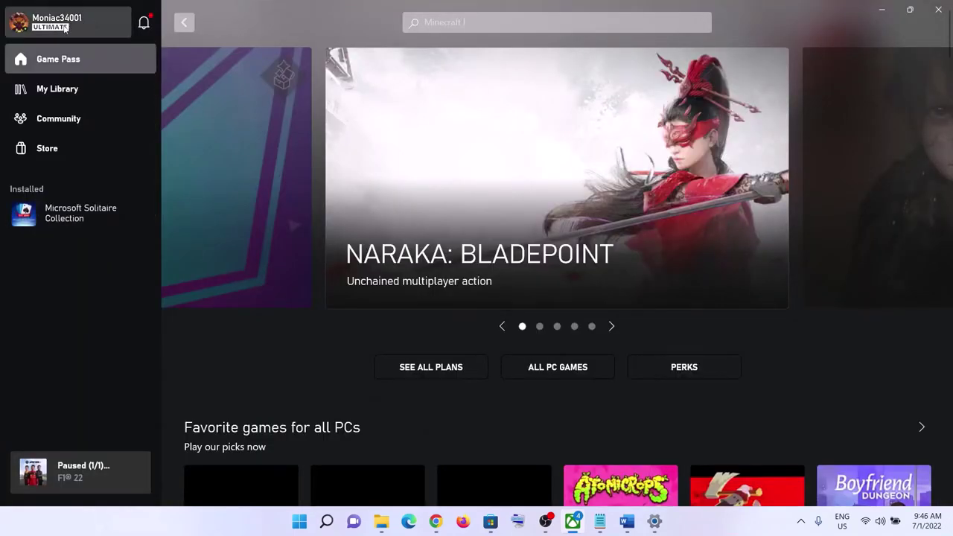
{"action": "left_click", "coordinate": [59, 27]}
{"action": "left_click", "coordinate": [28, 209]}
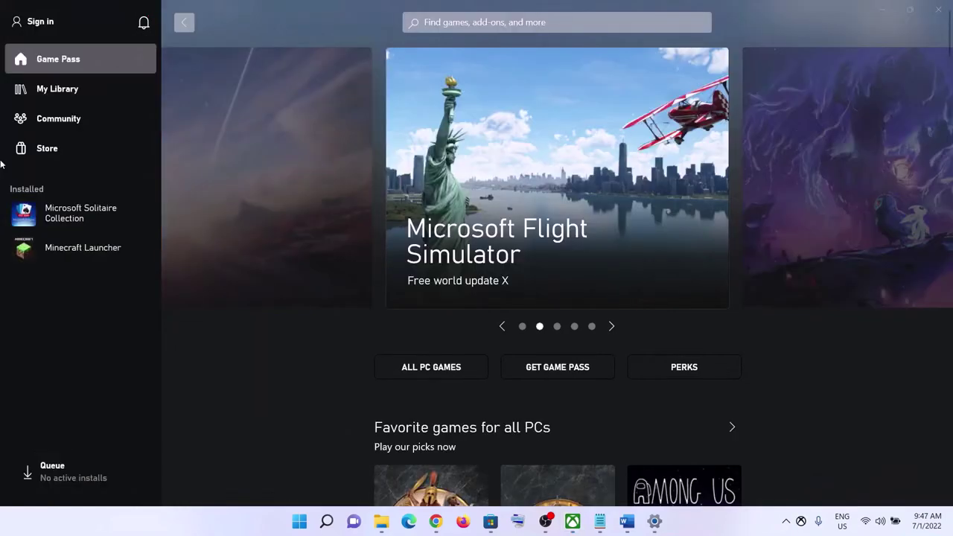
Sign back into the Xbox app with the same account and continue past the welcome screen
{"action": "left_click", "coordinate": [37, 22]}
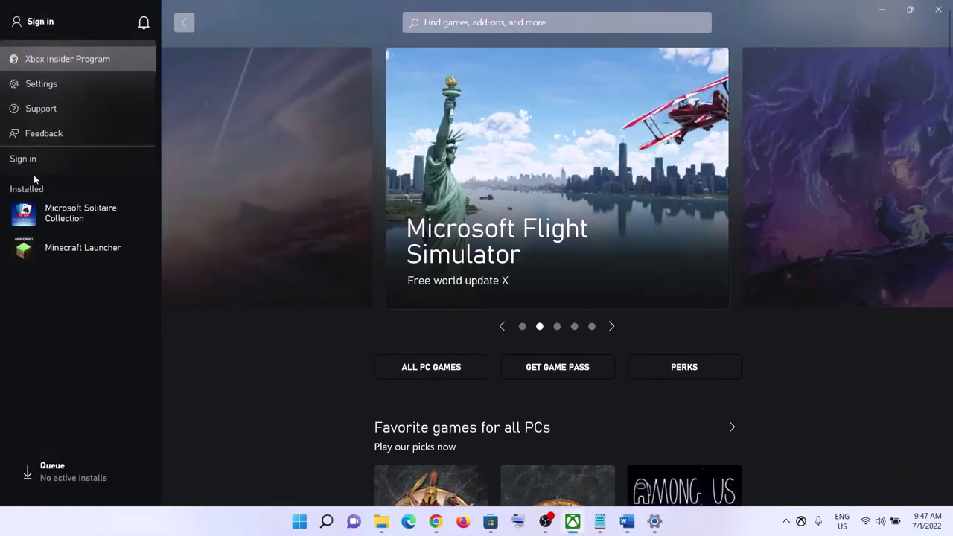
{"action": "left_click", "coordinate": [22, 159]}
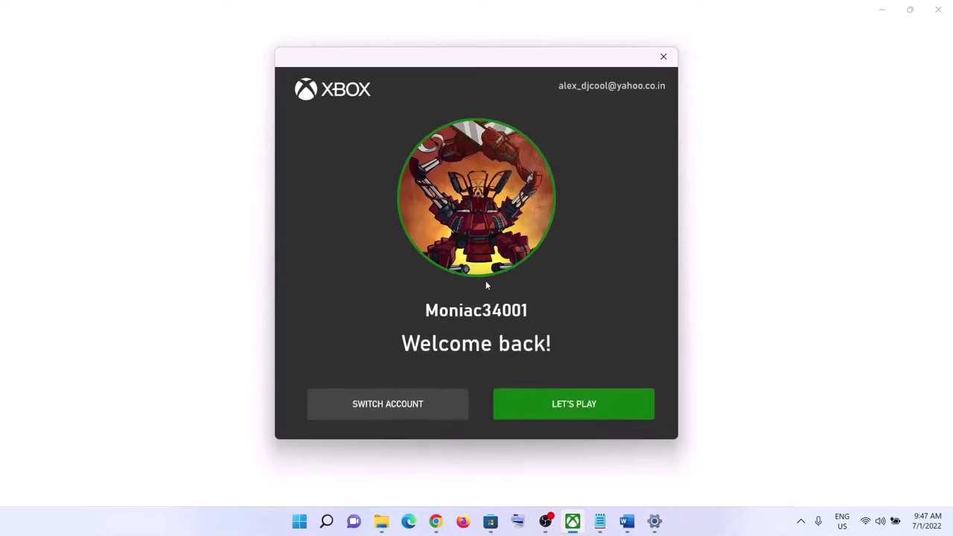
{"action": "left_click", "coordinate": [575, 406]}
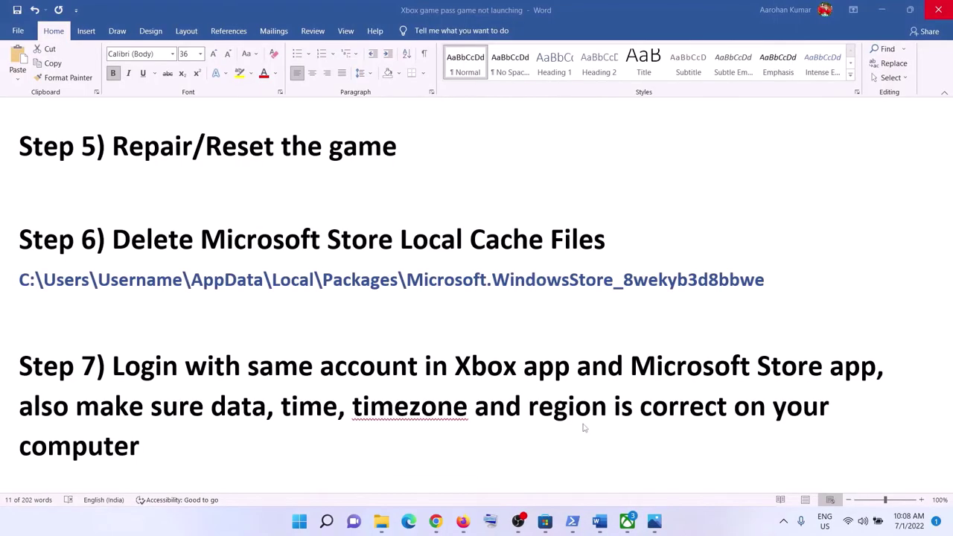
Highlight Step 7's date, time and region note, then open Date & time settings from the taskbar clock
{"action": "left_click_drag", "start_coordinate": [151, 406], "coordinate": [157, 447]}
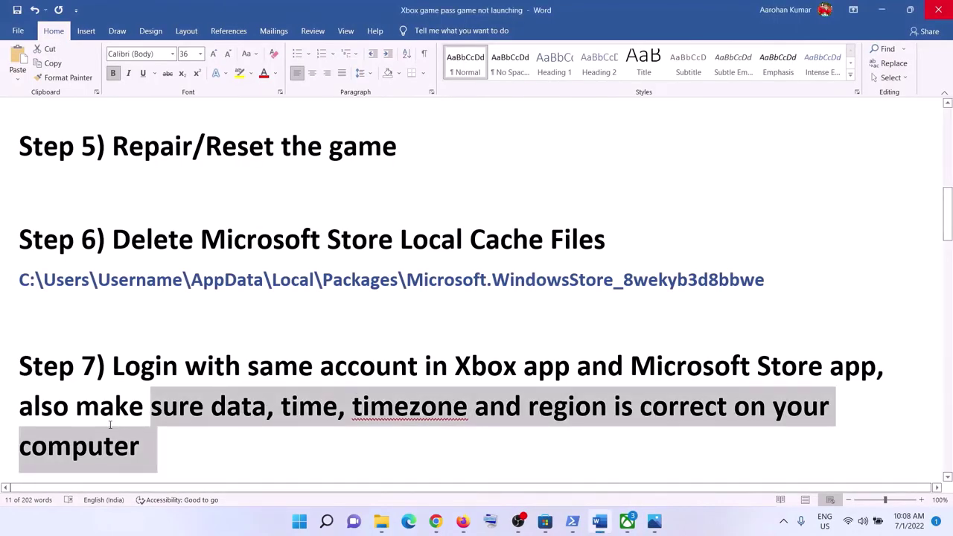
{"action": "left_click_drag", "start_coordinate": [76, 406], "coordinate": [657, 428]}
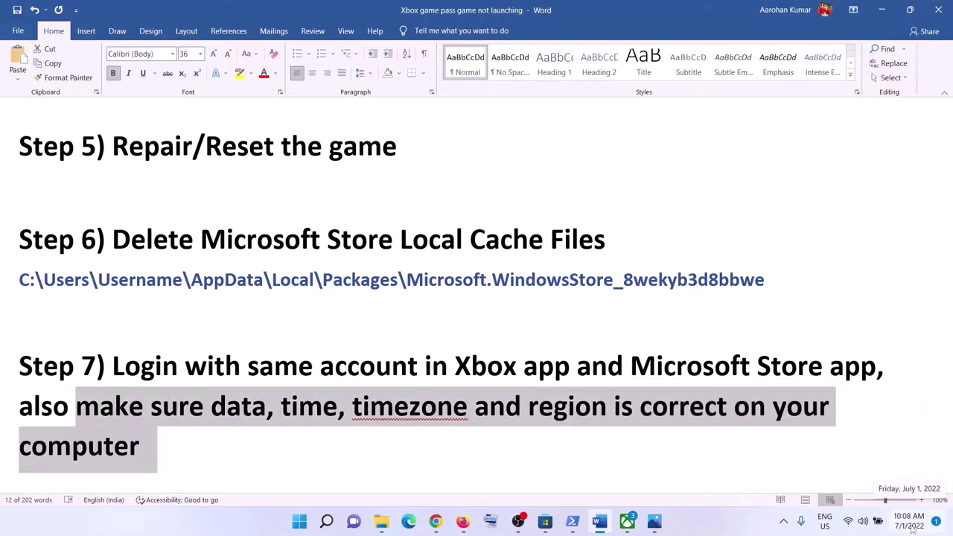
{"action": "right_click", "coordinate": [912, 525]}
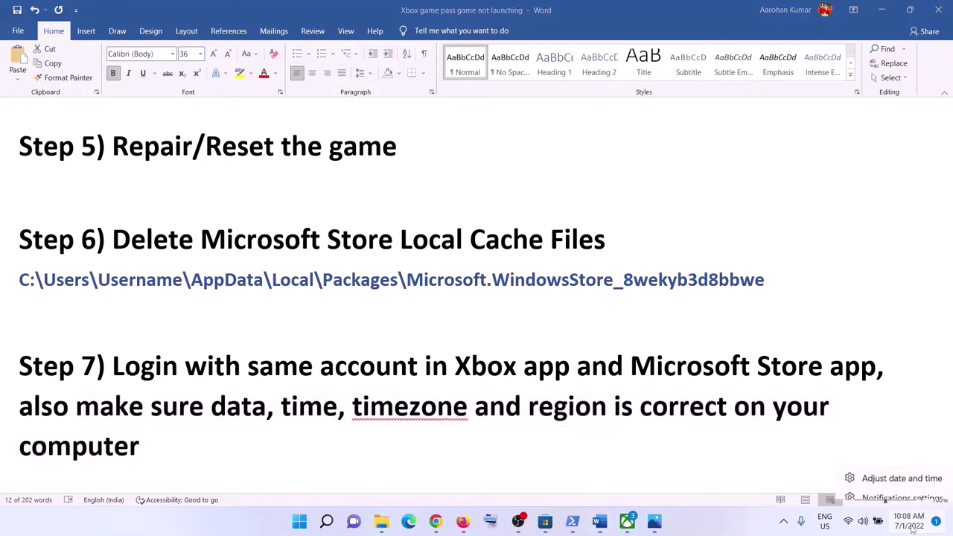
{"action": "left_click", "coordinate": [913, 469]}
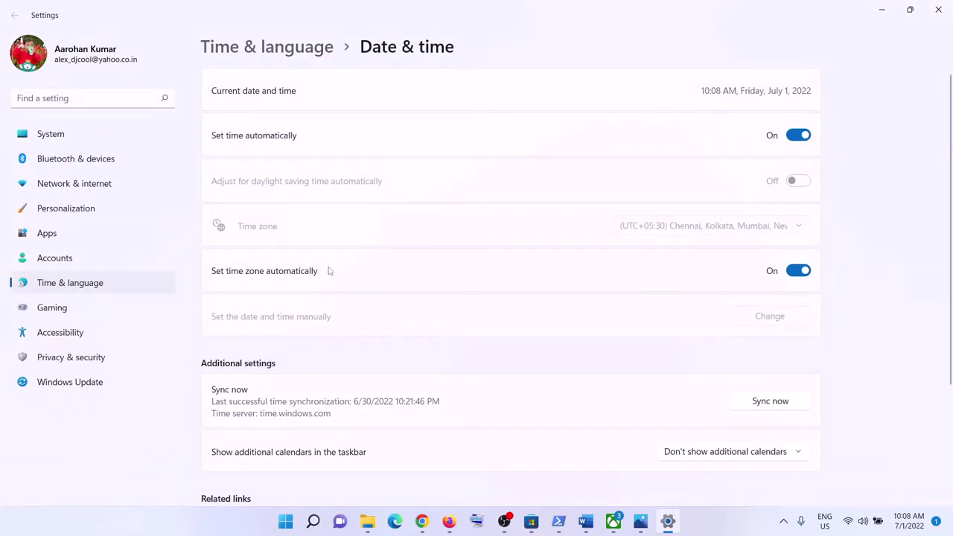
Toggle Set time automatically off and back on, then sync the clock with the time server
{"action": "left_click", "coordinate": [796, 140]}
{"action": "left_click", "coordinate": [804, 137]}
{"action": "scroll", "coordinate": [807, 320], "scroll_direction": "down", "scroll_amount": 2}
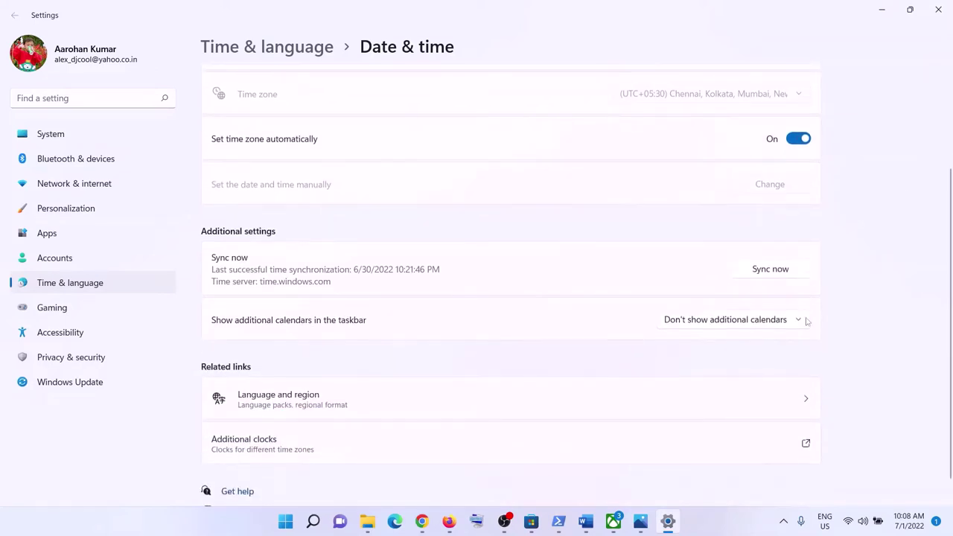
{"action": "scroll", "coordinate": [765, 280], "scroll_direction": "up", "scroll_amount": 2}
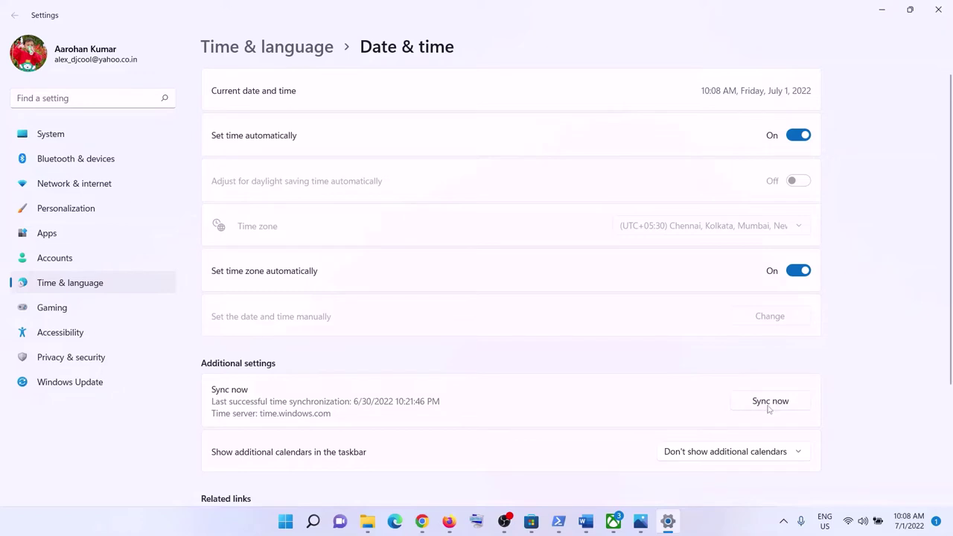
{"action": "left_click", "coordinate": [769, 407]}
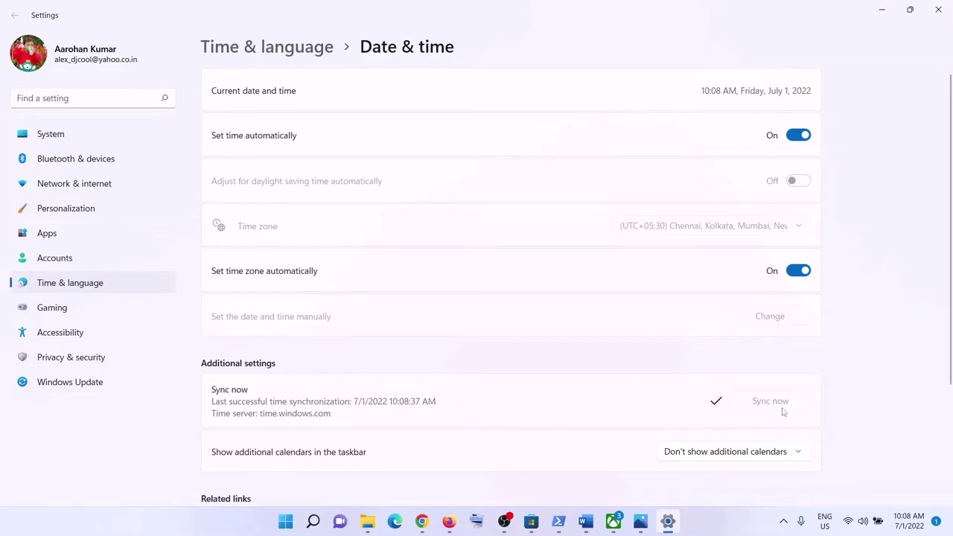
Check in Language & region that Country or region is set to India
{"action": "left_click", "coordinate": [98, 283]}
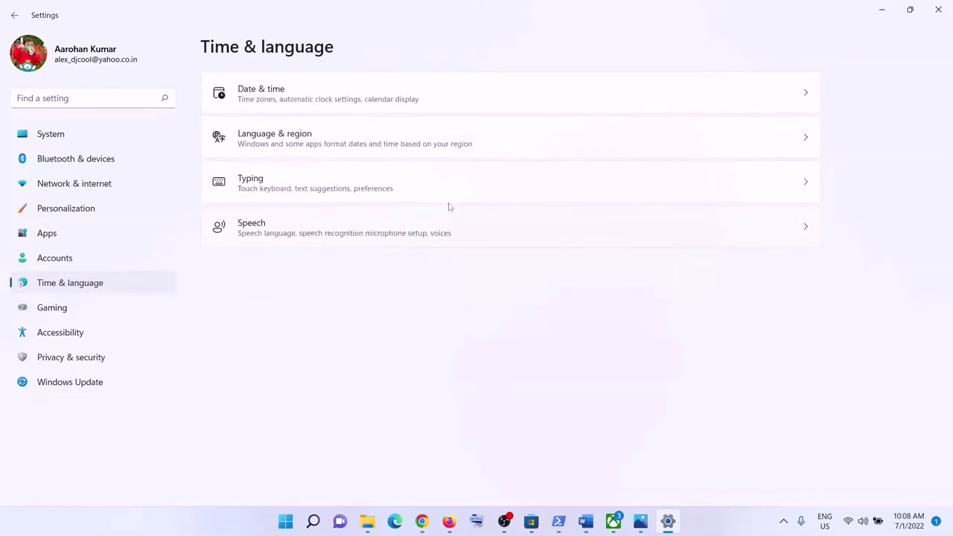
{"action": "left_click", "coordinate": [301, 146]}
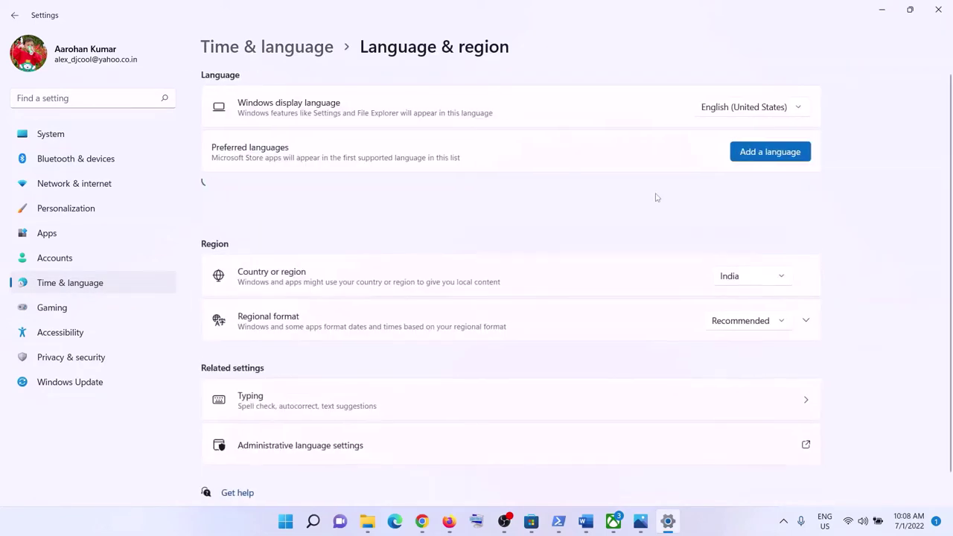
{"action": "left_click", "coordinate": [737, 277]}
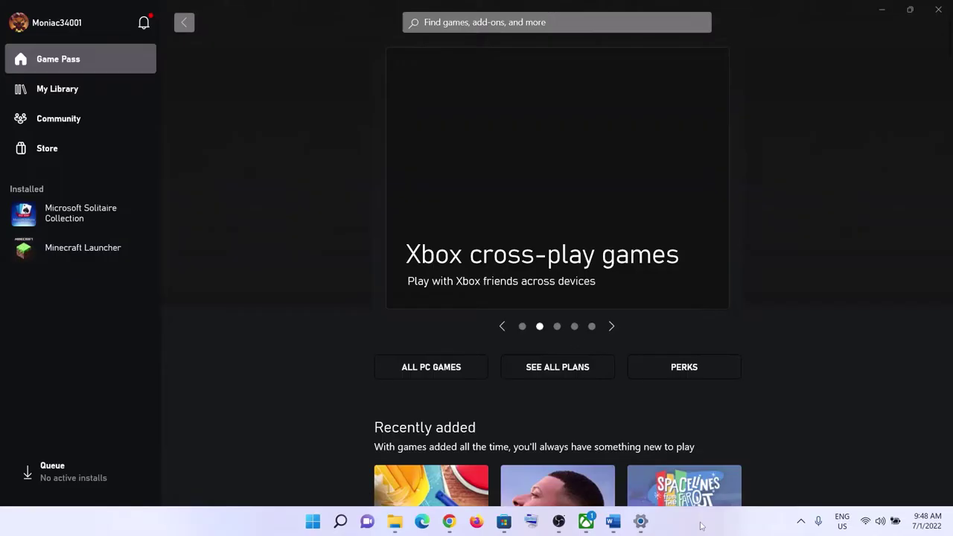
Review Step 8 on Store updates in the Word guide, then minimize Word and return to Microsoft Store
{"action": "left_click", "coordinate": [613, 522]}
{"action": "scroll", "coordinate": [290, 330], "scroll_direction": "up", "scroll_amount": 1}
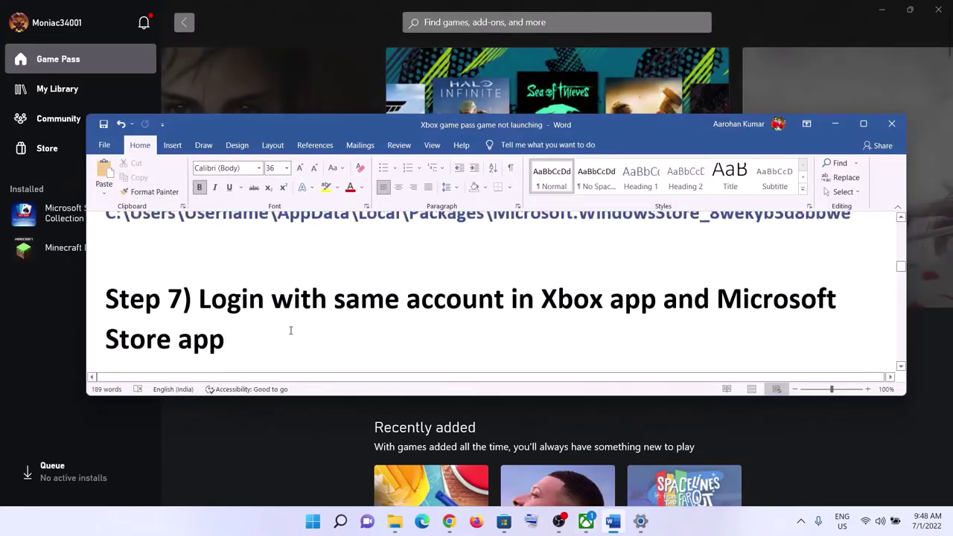
{"action": "scroll", "coordinate": [291, 330], "scroll_direction": "down", "scroll_amount": 3}
{"action": "left_click_drag", "start_coordinate": [200, 326], "coordinate": [664, 325]}
{"action": "left_click", "coordinate": [835, 123]}
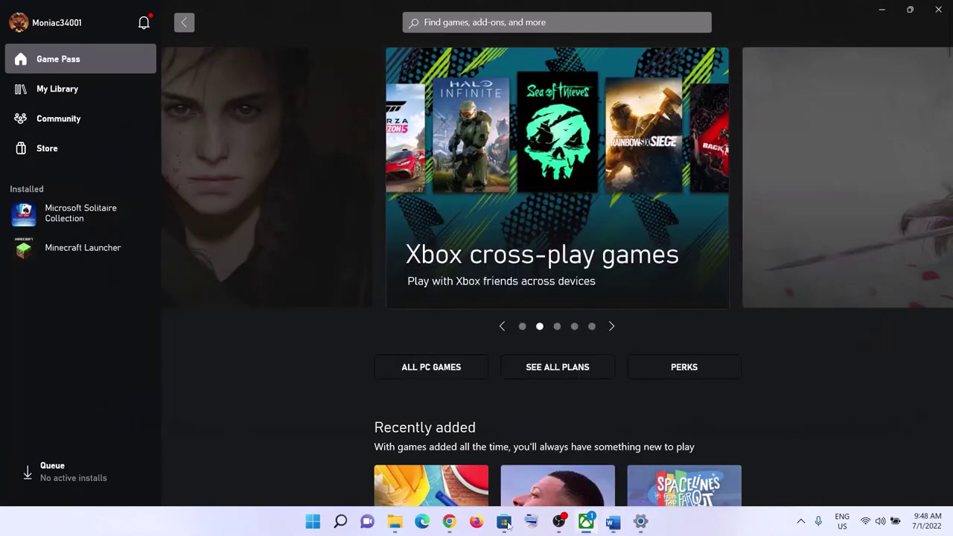
{"action": "left_click", "coordinate": [506, 523]}
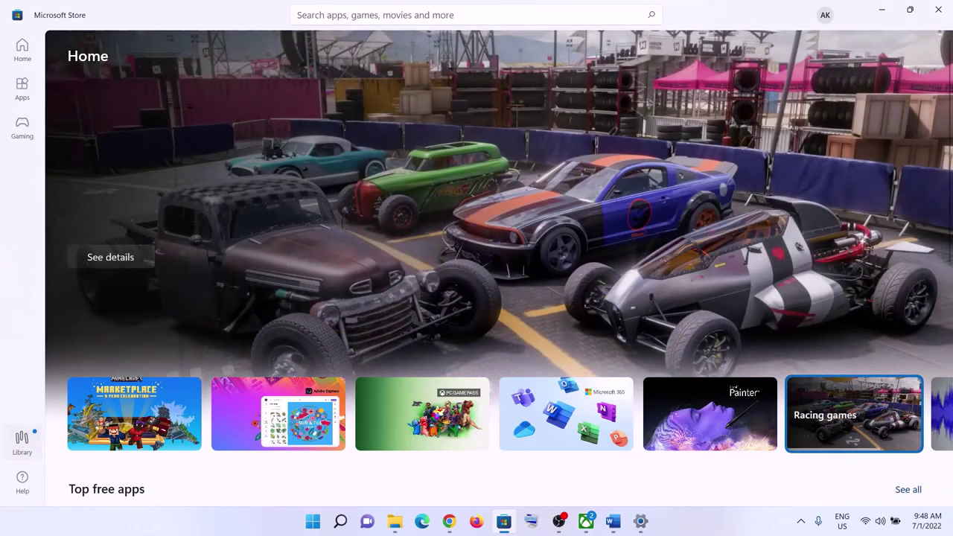
Check the two pending updates in the Store Library, then highlight Step 9 'Update Windows' in the notes
{"action": "left_click", "coordinate": [23, 439]}
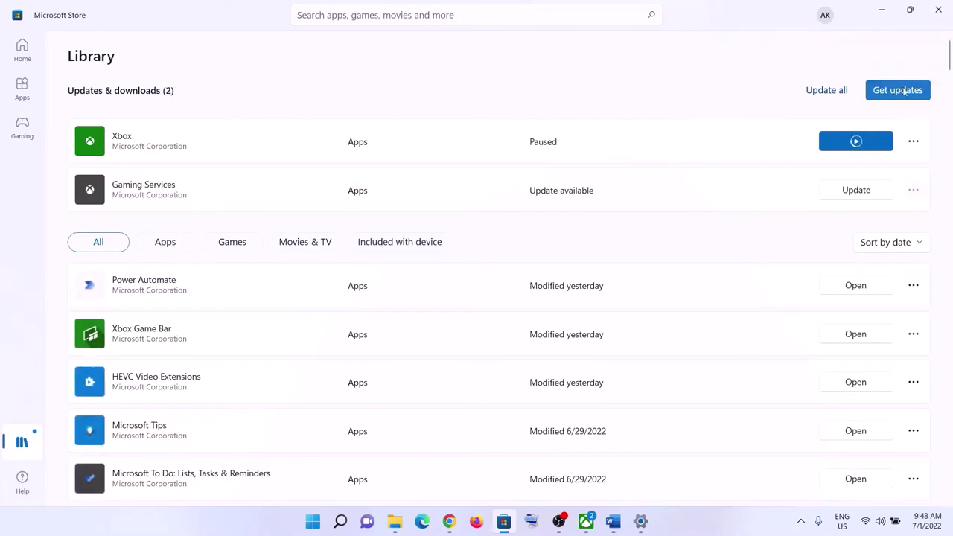
{"action": "left_click", "coordinate": [884, 14]}
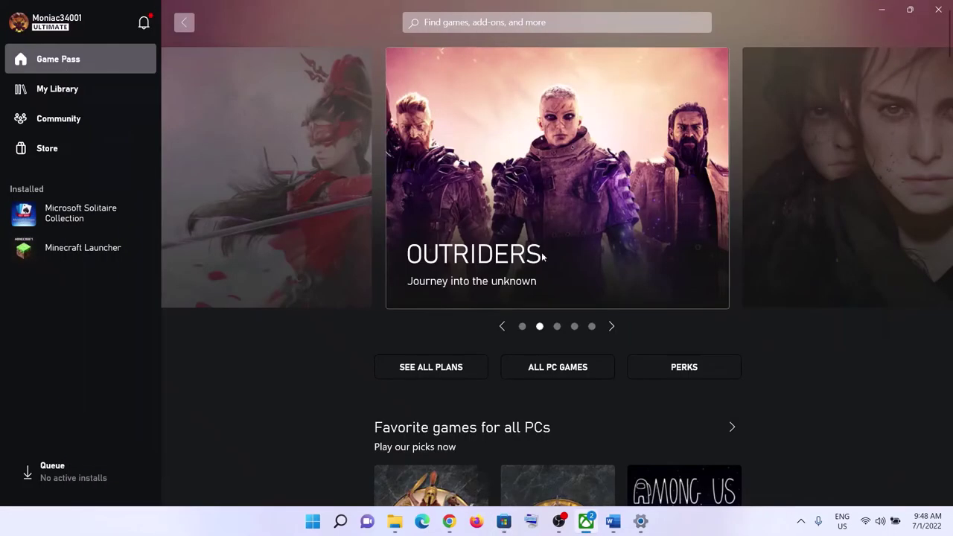
{"action": "left_click", "coordinate": [613, 521]}
{"action": "scroll", "coordinate": [299, 313], "scroll_direction": "down", "scroll_amount": 3}
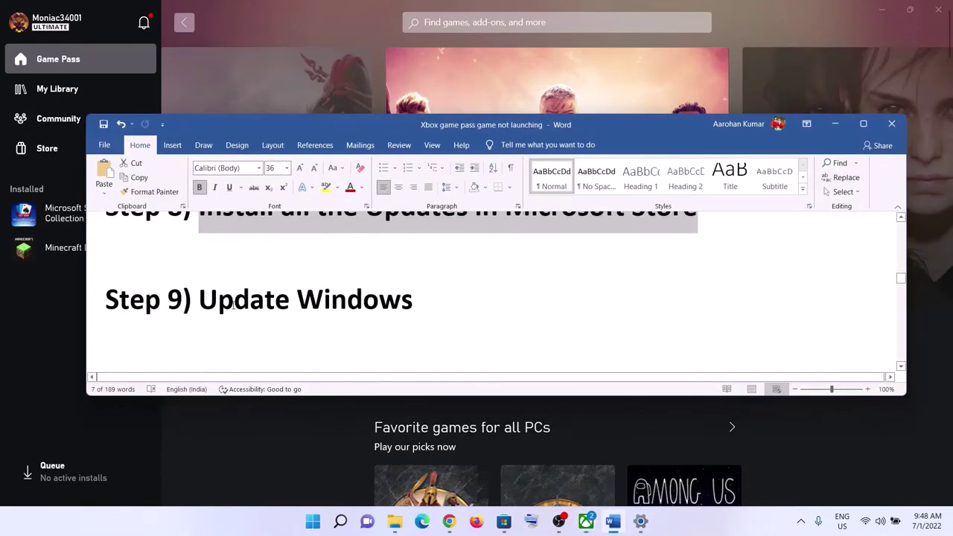
{"action": "left_click", "coordinate": [198, 298]}
{"action": "left_click_drag", "start_coordinate": [199, 298], "coordinate": [431, 302]}
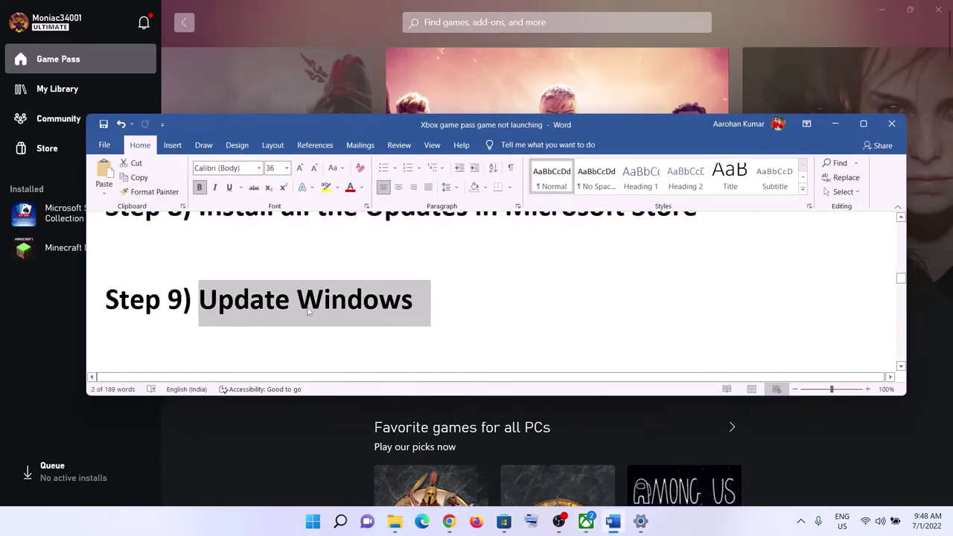
{"action": "left_click", "coordinate": [312, 521]}
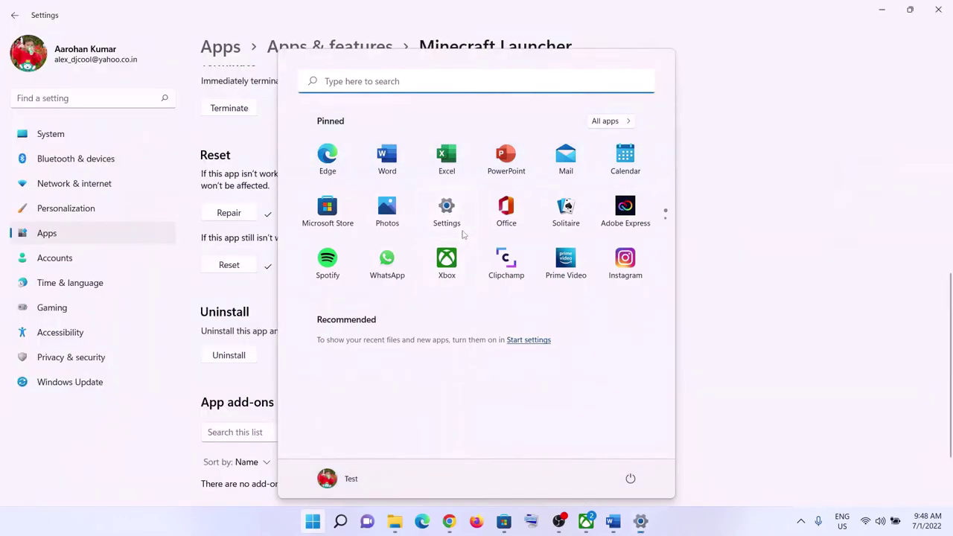
Open Windows Update in Settings and run a fresh check for updates
{"action": "left_click", "coordinate": [68, 382]}
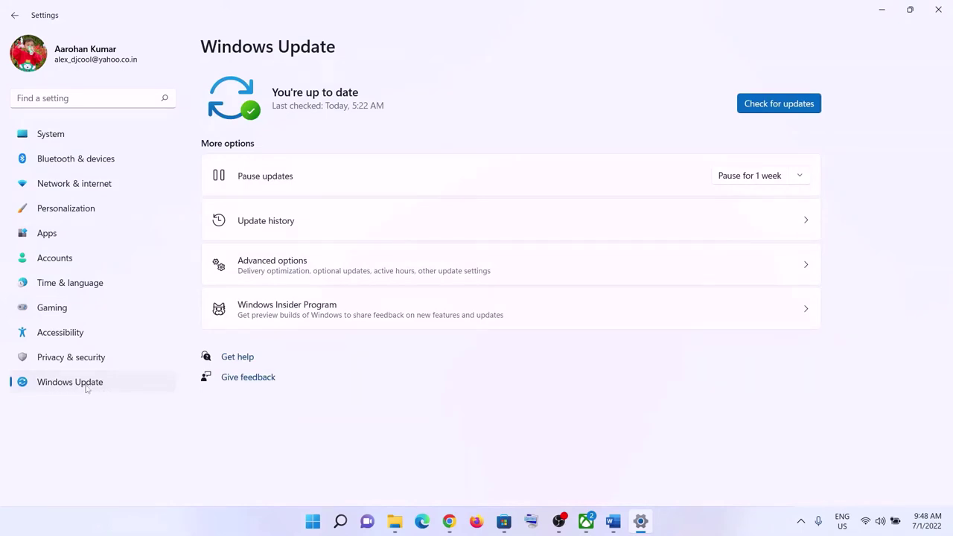
{"action": "left_click", "coordinate": [812, 97]}
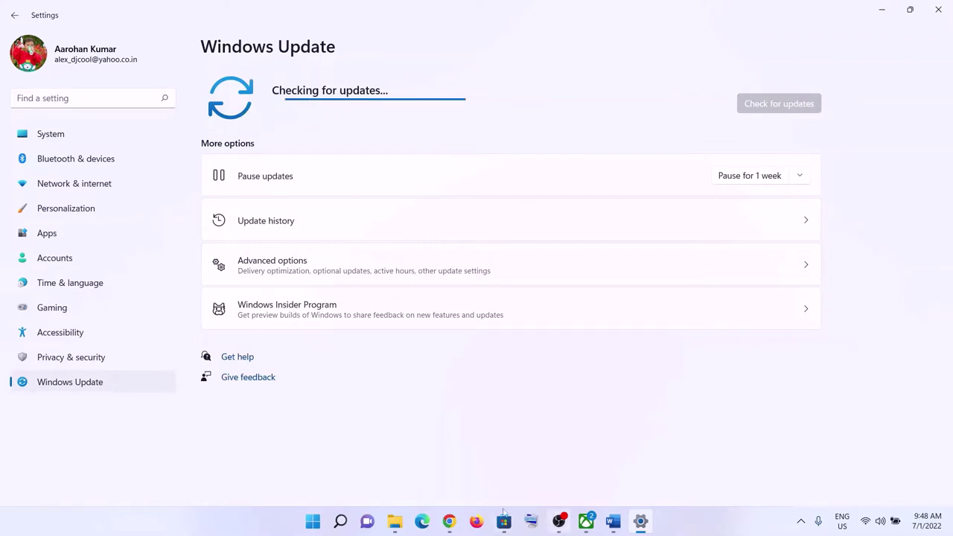
Copy 'wsreset' from the notes' Step 10 and run it from Start search to clear the Store cache
{"action": "left_click", "coordinate": [611, 523]}
{"action": "scroll", "coordinate": [309, 298], "scroll_direction": "down", "scroll_amount": 3}
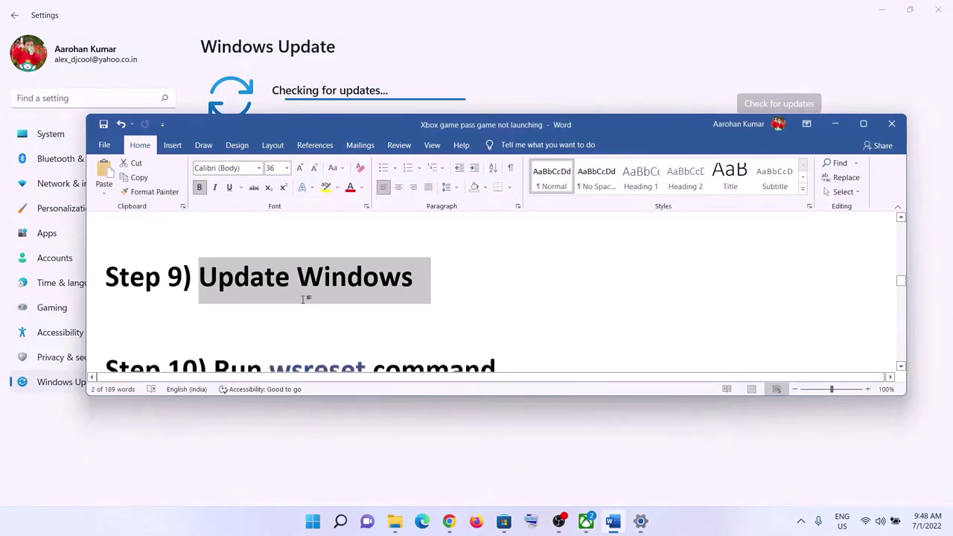
{"action": "double_click", "coordinate": [306, 307]}
{"action": "right_click", "coordinate": [305, 307]}
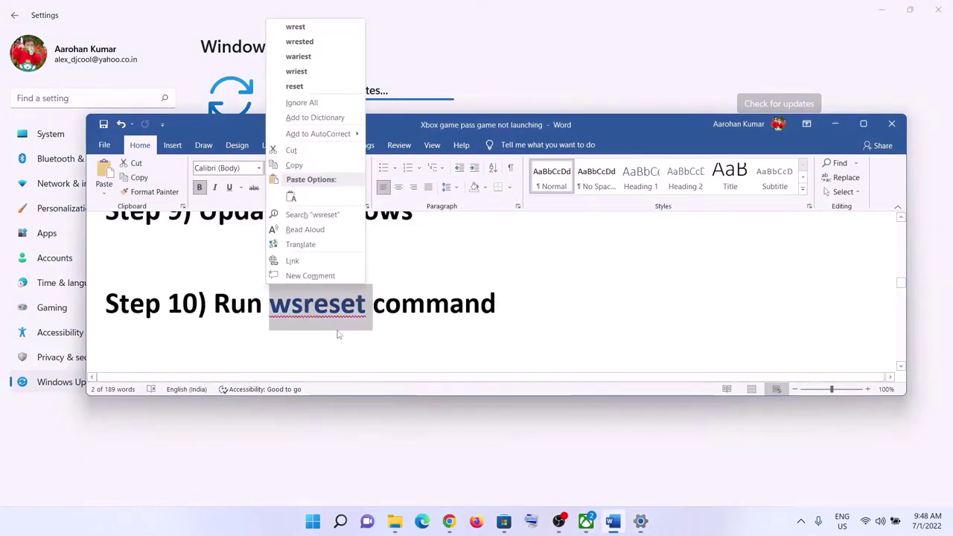
{"action": "left_click", "coordinate": [292, 165]}
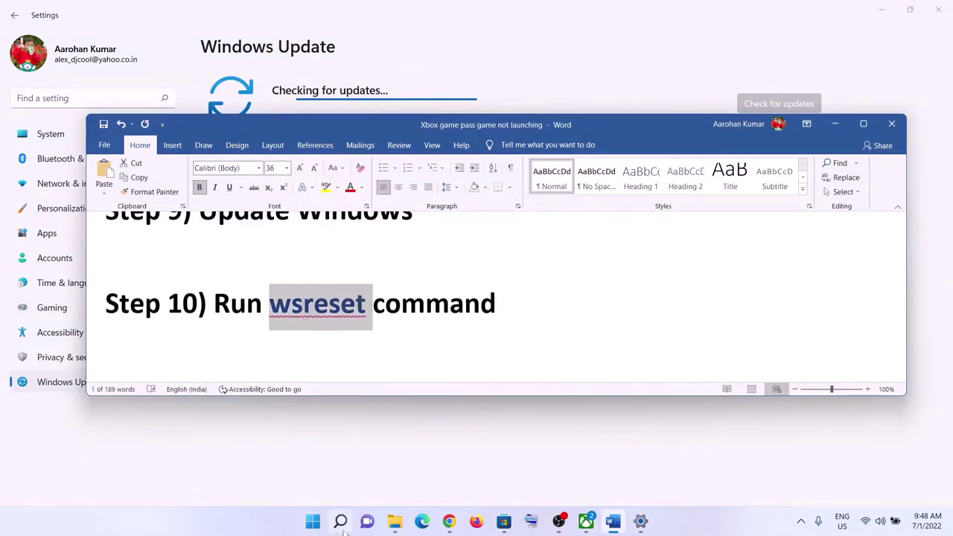
{"action": "left_click", "coordinate": [312, 525]}
{"action": "key", "text": "ctrl+v"}
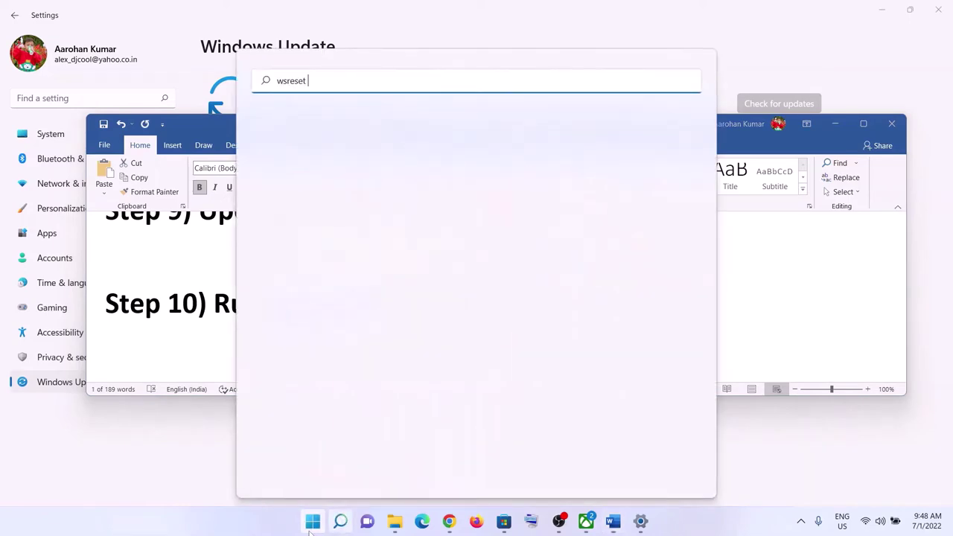
{"action": "left_click", "coordinate": [324, 185]}
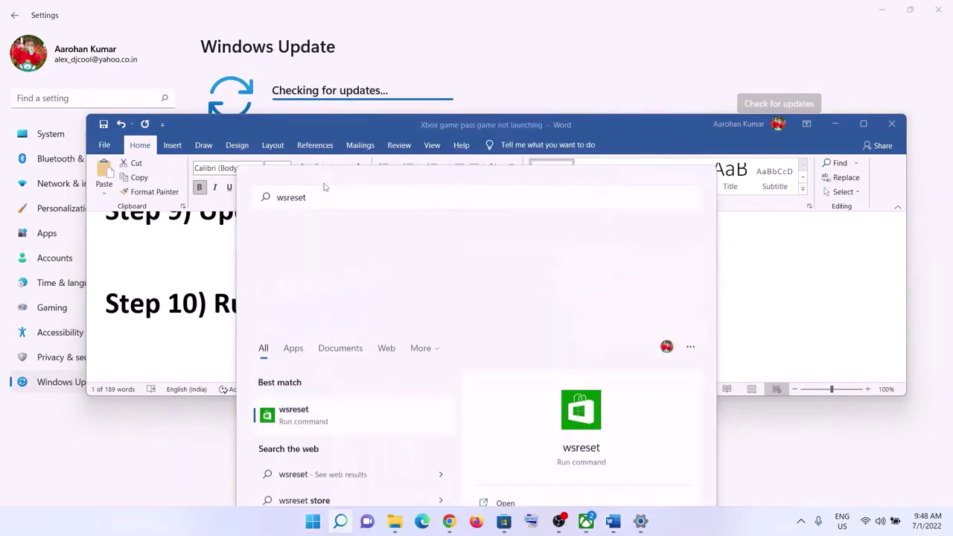
{"action": "left_click_drag", "start_coordinate": [391, 32], "coordinate": [565, 68]}
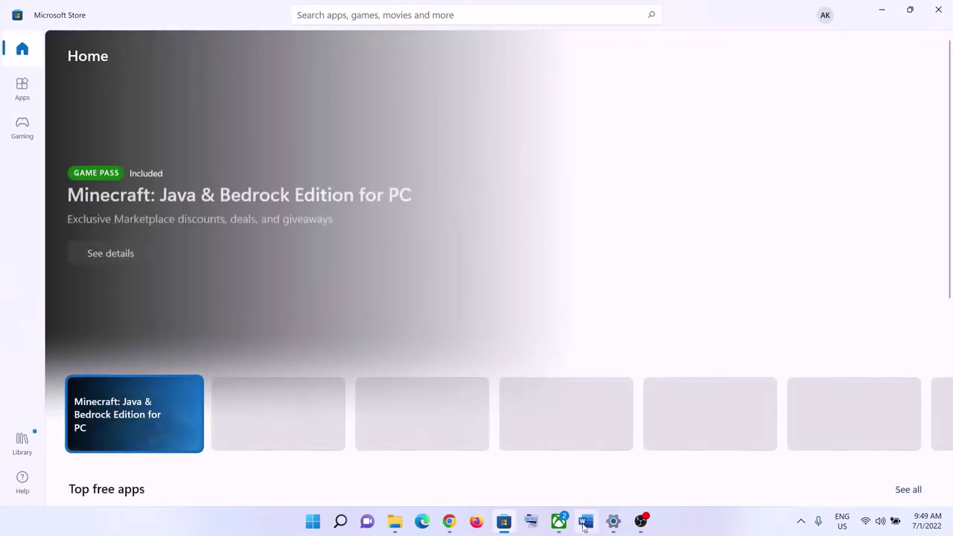
Highlight Step 11, 'Repair/reset Xbox app/Store', in the Word notes
{"action": "left_click", "coordinate": [585, 523]}
{"action": "scroll", "coordinate": [403, 298], "scroll_direction": "down", "scroll_amount": 3}
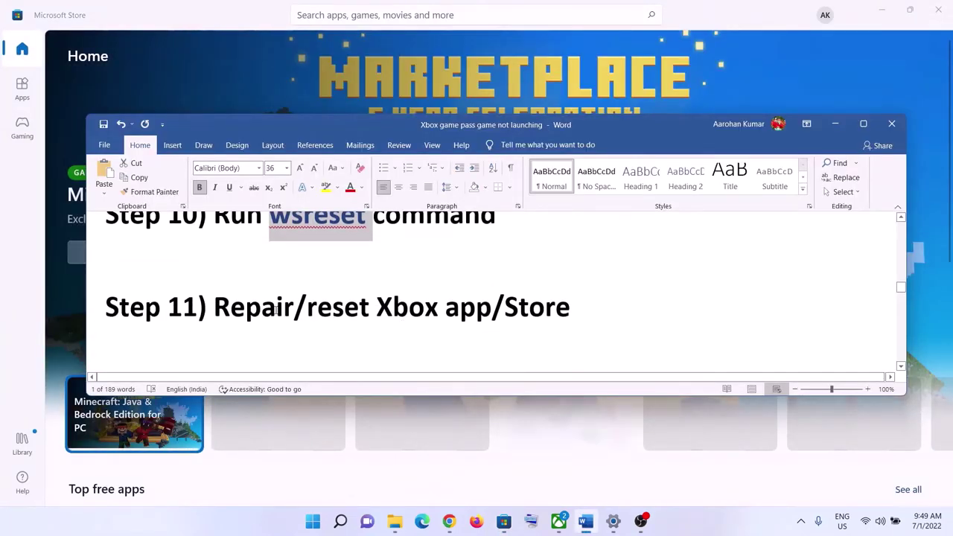
{"action": "left_click_drag", "start_coordinate": [215, 307], "coordinate": [572, 294]}
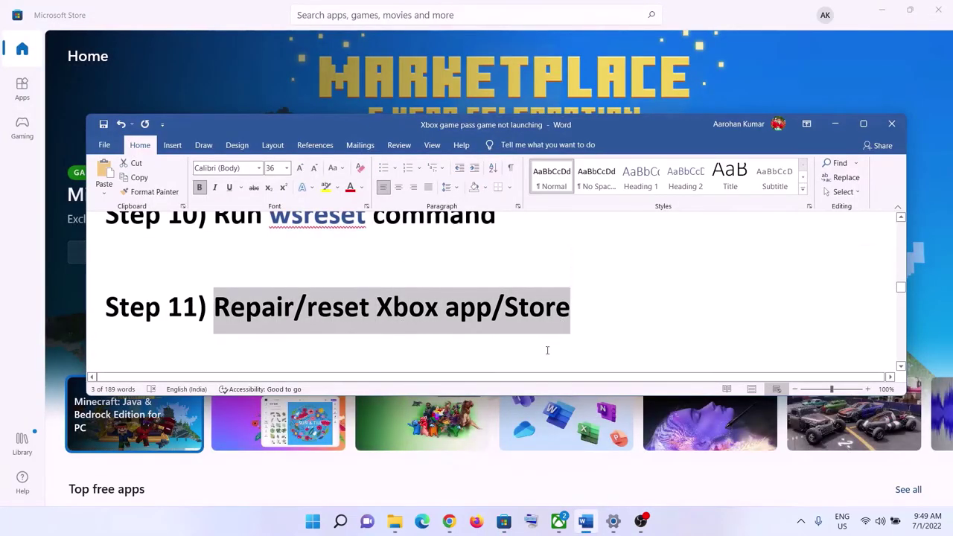
Search Start for 'store' and open App settings for the Microsoft Store result
{"action": "left_click", "coordinate": [315, 522]}
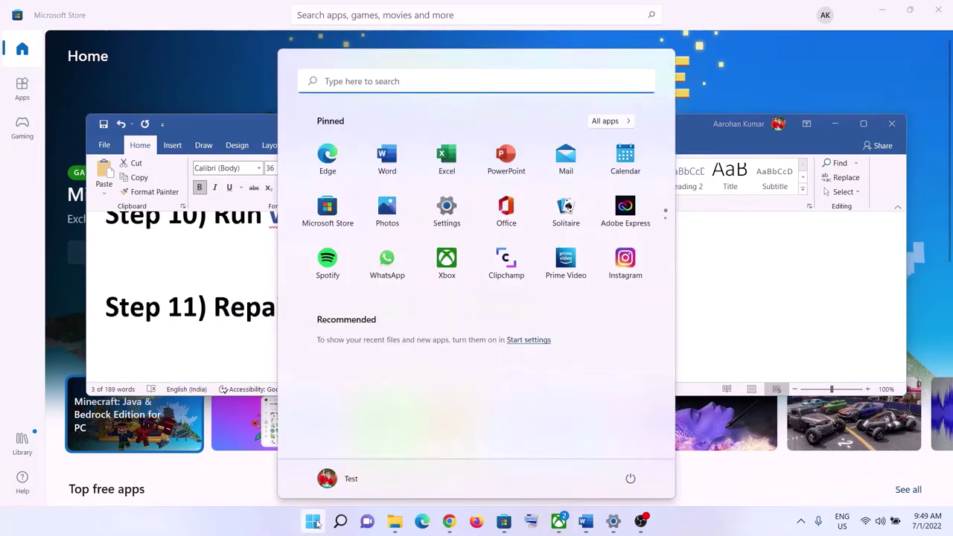
{"action": "type", "text": "store"}
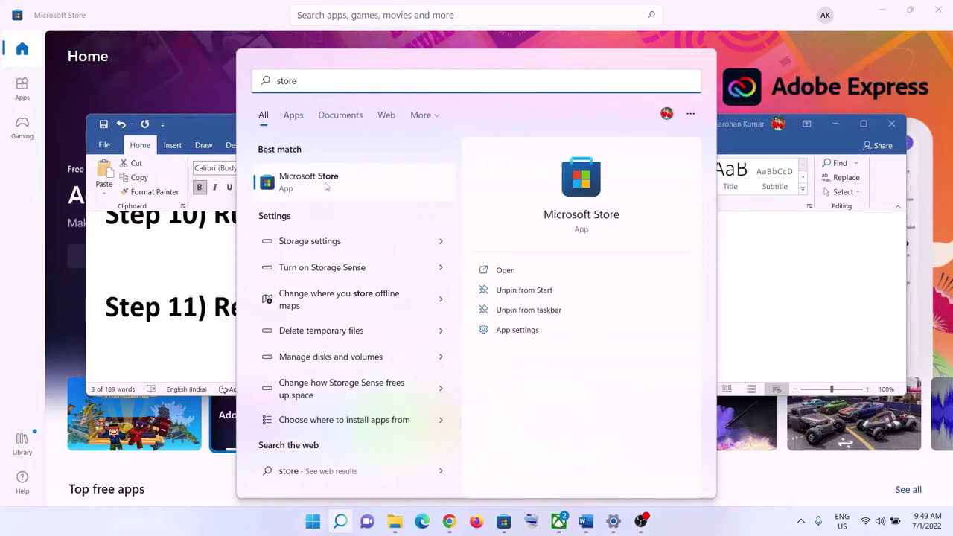
{"action": "right_click", "coordinate": [325, 188]}
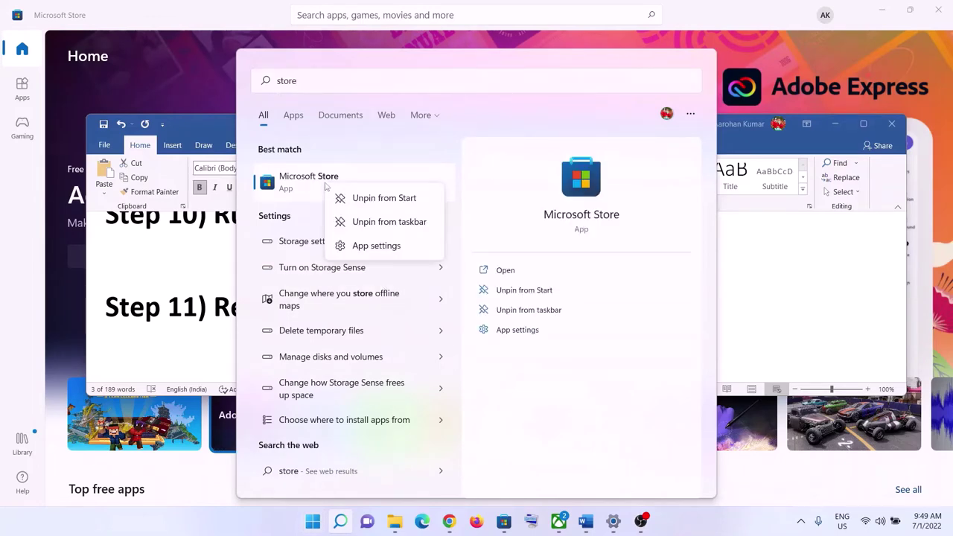
{"action": "left_click", "coordinate": [365, 248]}
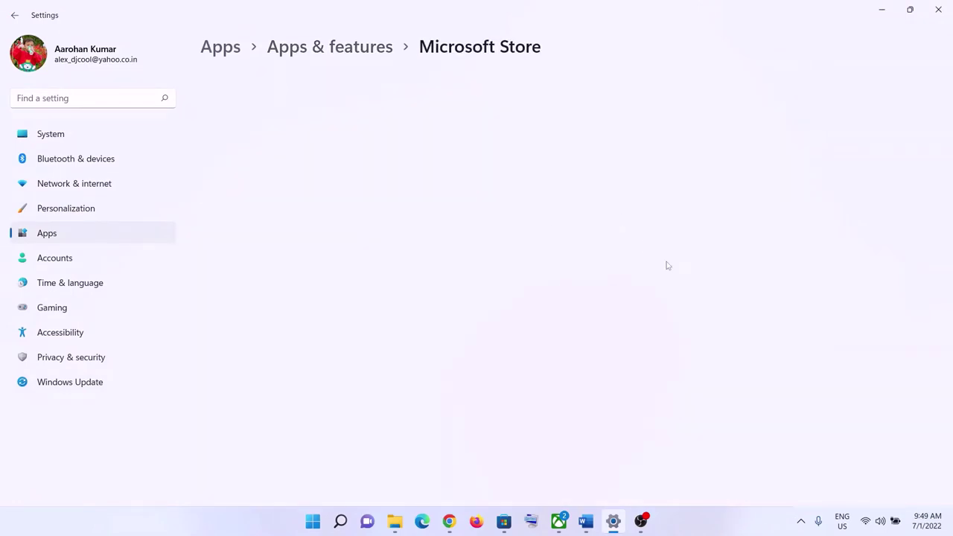
Repair Microsoft Store, reset it through the confirmation flyout, then search Start for 'xbox'
{"action": "scroll", "coordinate": [320, 331], "scroll_direction": "down", "scroll_amount": 6}
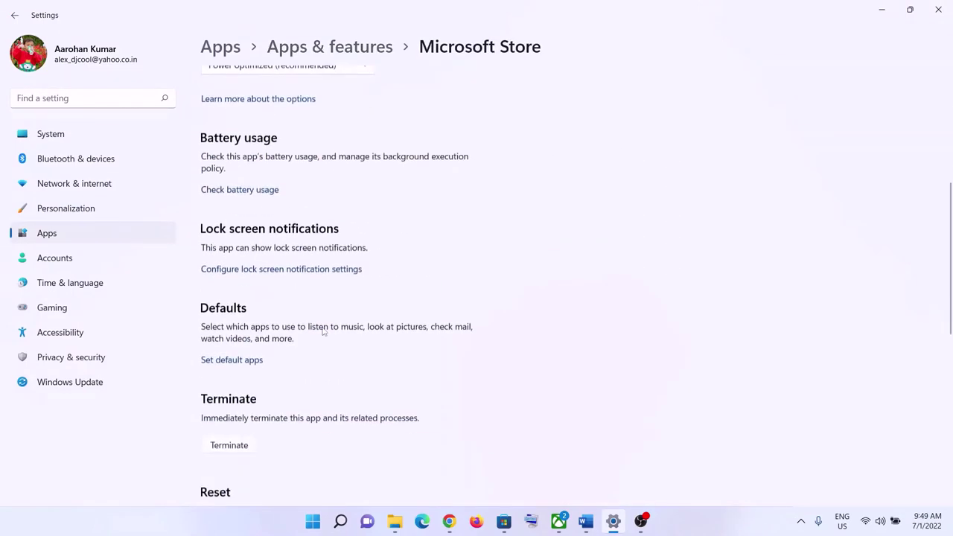
{"action": "scroll", "coordinate": [324, 331], "scroll_direction": "down", "scroll_amount": 2}
{"action": "left_click", "coordinate": [229, 358]}
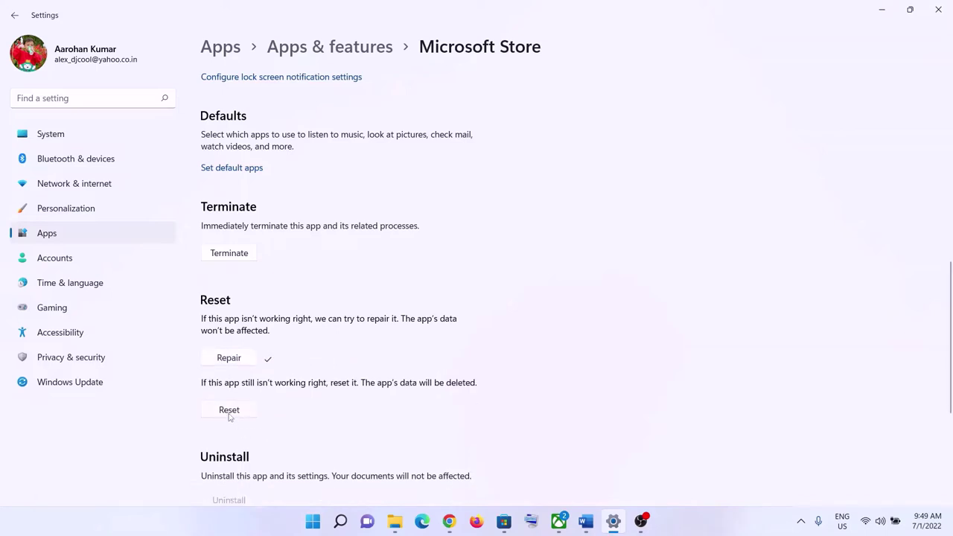
{"action": "left_click", "coordinate": [231, 412]}
{"action": "left_click", "coordinate": [282, 387]}
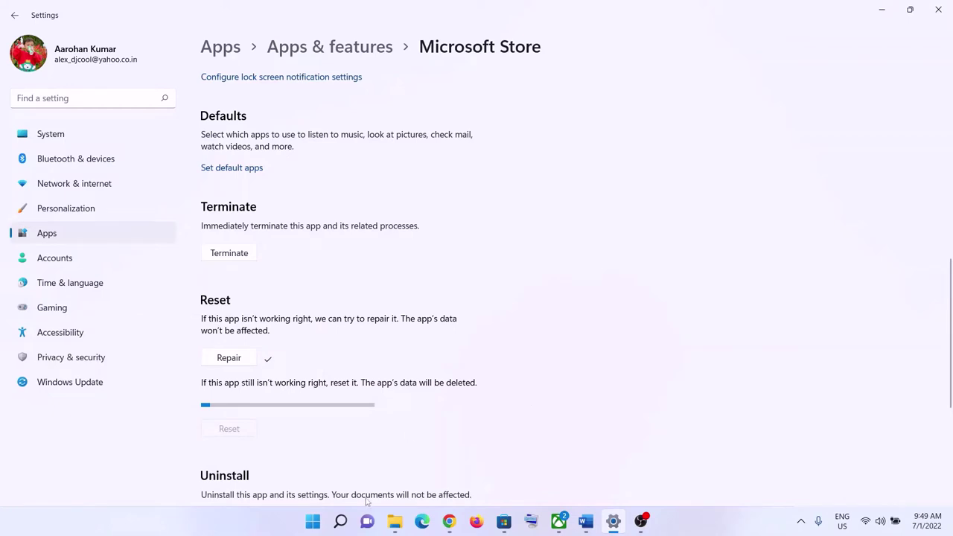
{"action": "left_click", "coordinate": [313, 522]}
{"action": "type", "text": "xbox"}
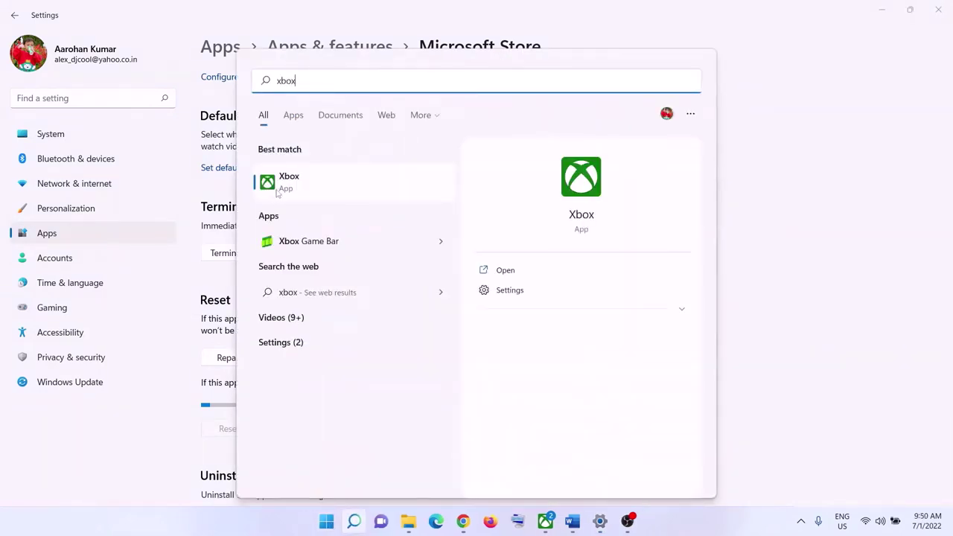
Open the Xbox app's settings from the search result and repair the app
{"action": "right_click", "coordinate": [295, 183]}
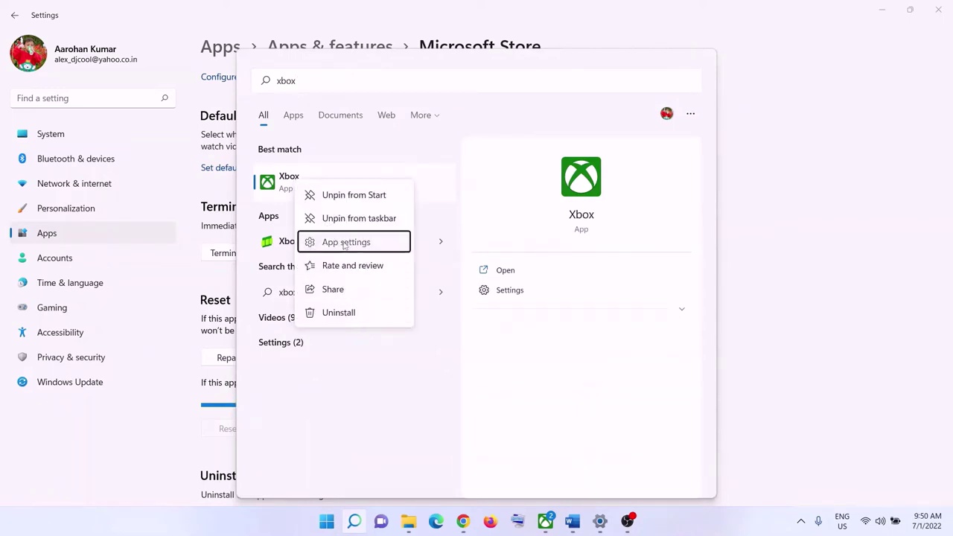
{"action": "left_click", "coordinate": [347, 242]}
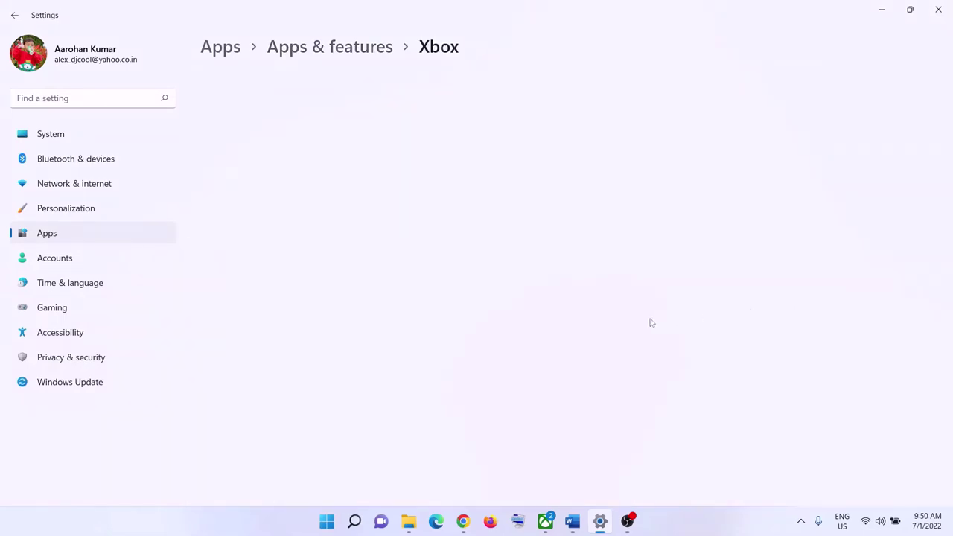
{"action": "scroll", "coordinate": [447, 376], "scroll_direction": "down", "scroll_amount": 12}
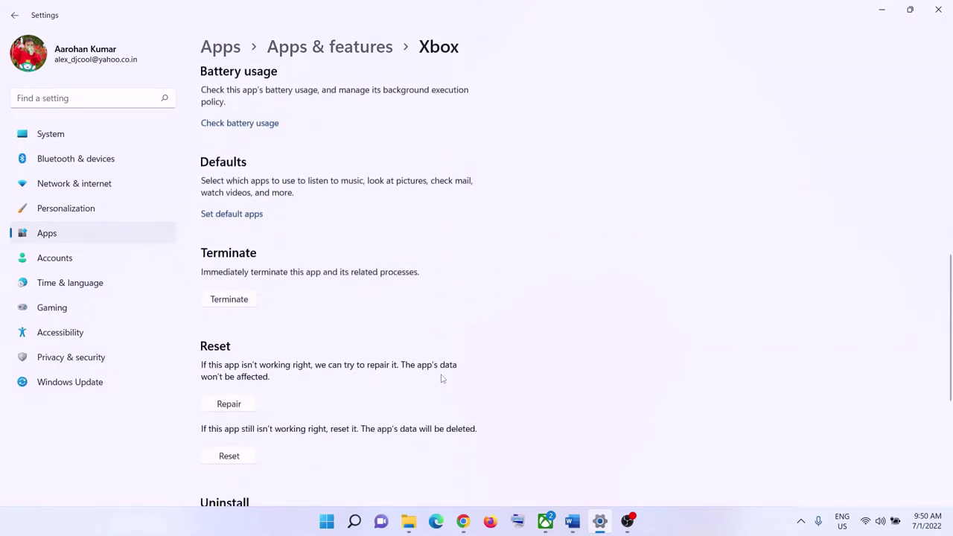
{"action": "scroll", "coordinate": [442, 379], "scroll_direction": "down", "scroll_amount": 3}
{"action": "left_click", "coordinate": [249, 270]}
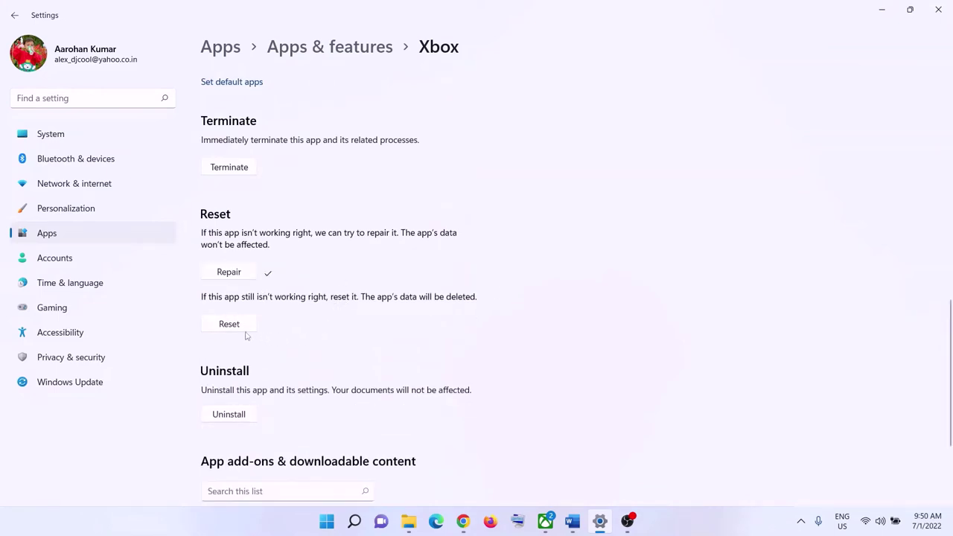
Reset the Xbox app, confirming the reset, and bring the Word guide back
{"action": "left_click", "coordinate": [235, 325]}
{"action": "left_click", "coordinate": [295, 294]}
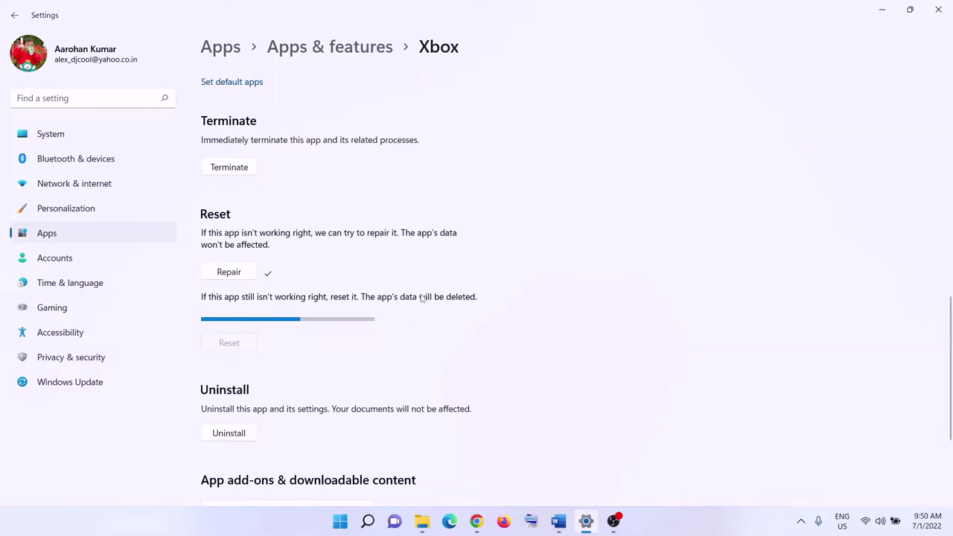
{"action": "left_click", "coordinate": [559, 521]}
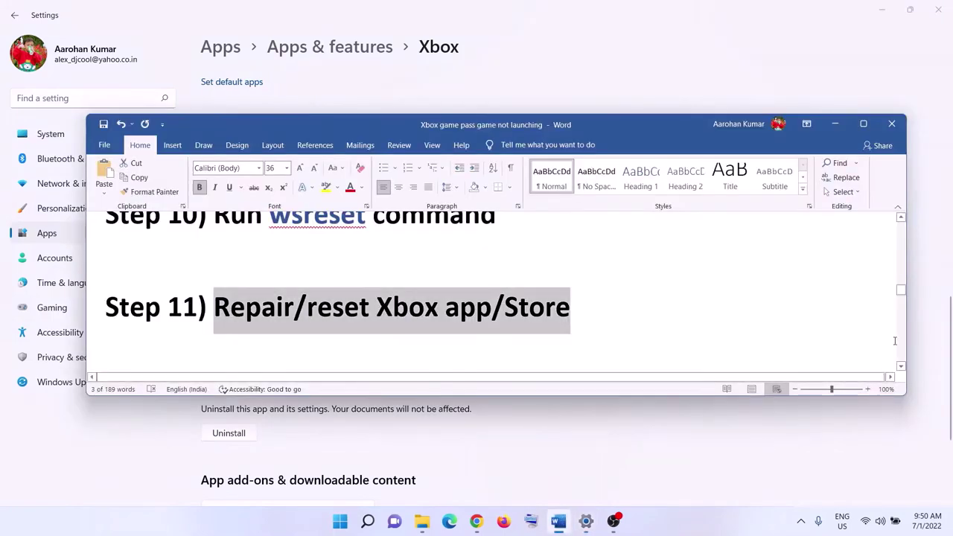
Copy the Step 12 Get-AppxPackage re-registration command from the Word guide
{"action": "scroll", "coordinate": [463, 309], "scroll_direction": "down", "scroll_amount": 5}
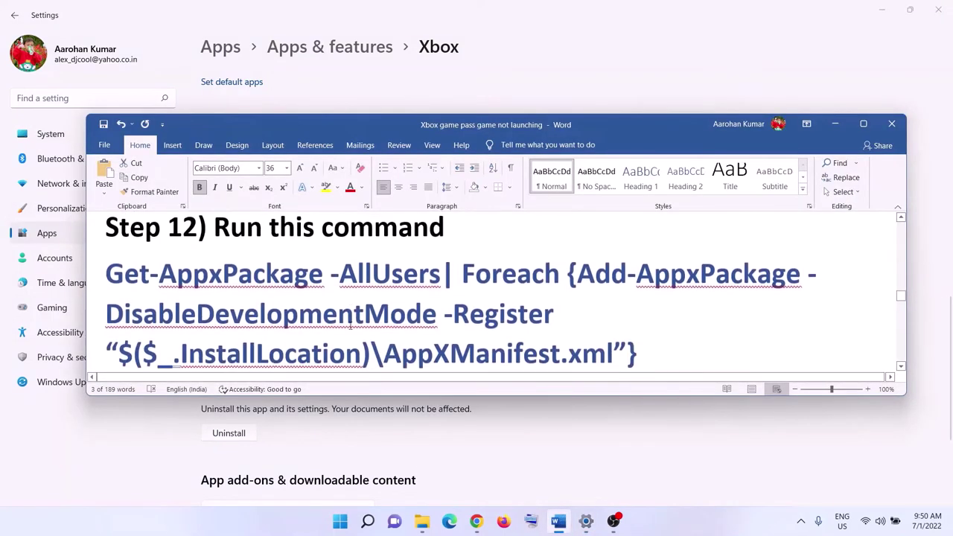
{"action": "left_click_drag", "start_coordinate": [655, 323], "coordinate": [192, 257]}
{"action": "scroll", "coordinate": [192, 257], "scroll_direction": "up", "scroll_amount": 1}
{"action": "right_click", "coordinate": [242, 294]}
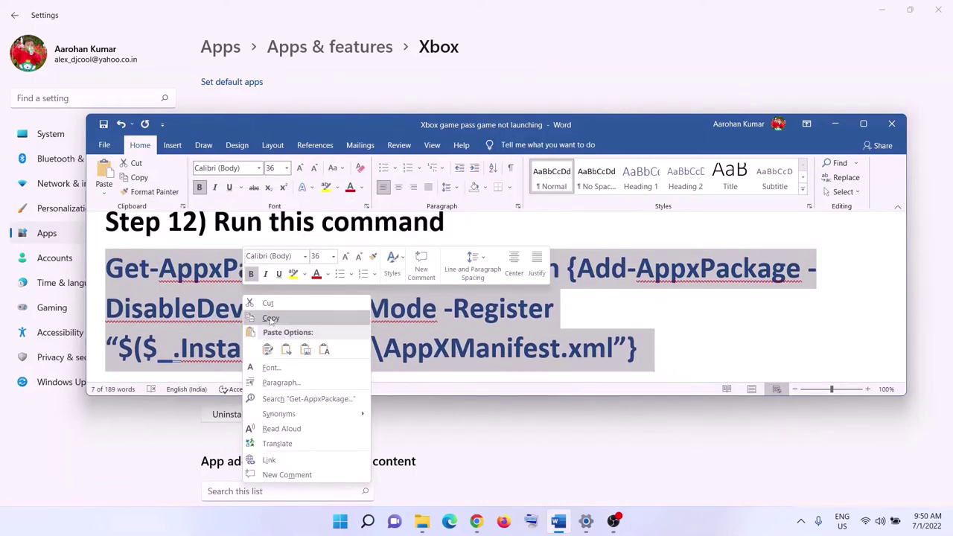
{"action": "left_click", "coordinate": [276, 319]}
Launch Windows PowerShell as administrator from Start search
{"action": "left_click", "coordinate": [340, 521]}
{"action": "type", "text": "po"}
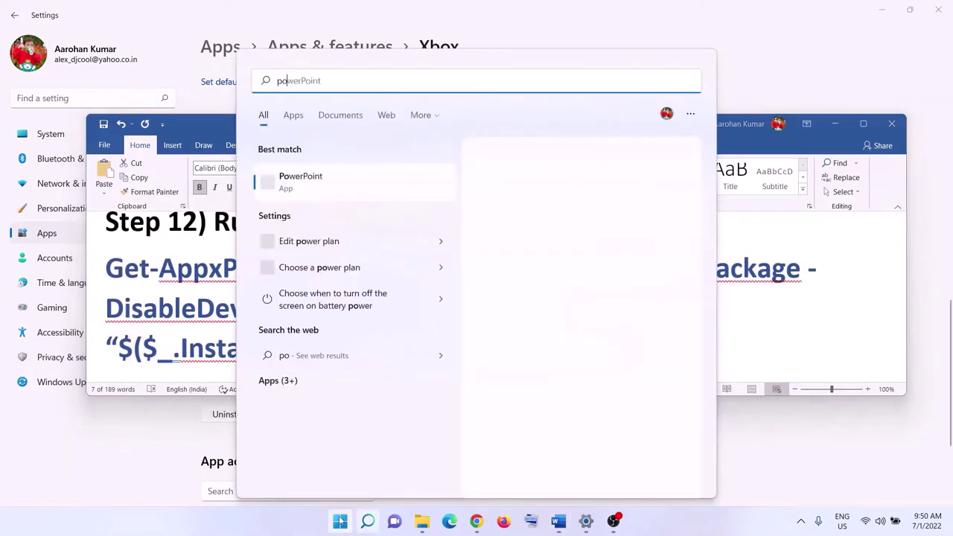
{"action": "type", "text": "wershell"}
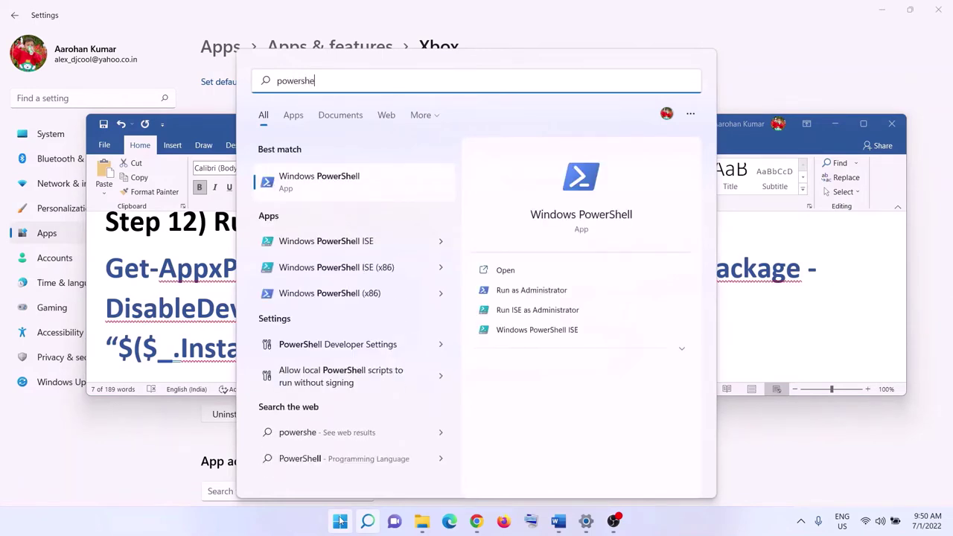
{"action": "right_click", "coordinate": [358, 187]}
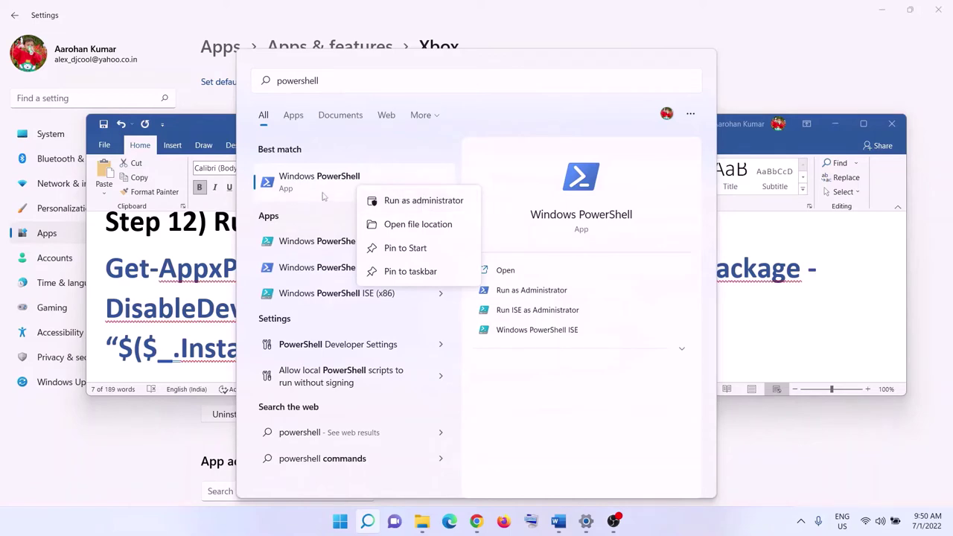
{"action": "left_click", "coordinate": [429, 202]}
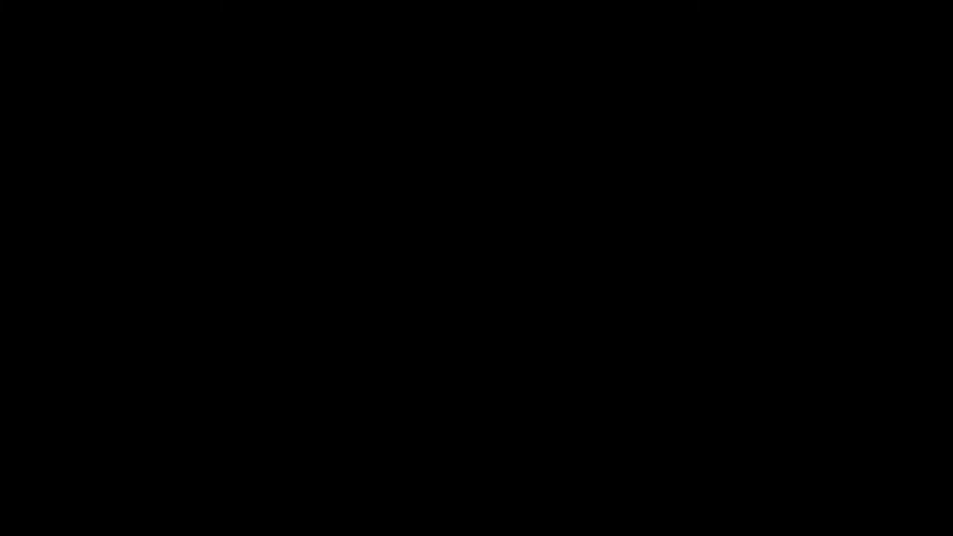
Paste and run the Step 12 re-registration command in admin PowerShell, then close the window
{"action": "right_click", "coordinate": [333, 258]}
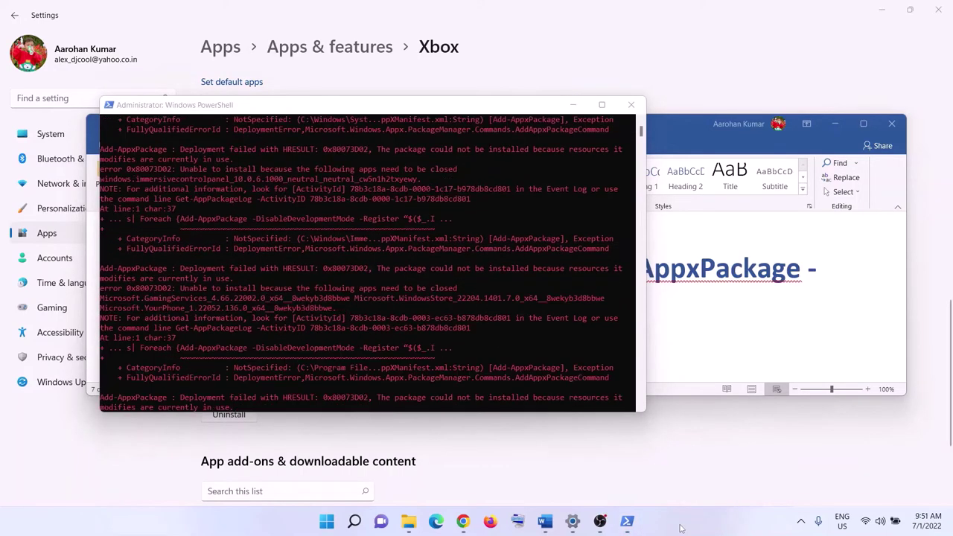
{"action": "left_click", "coordinate": [631, 104]}
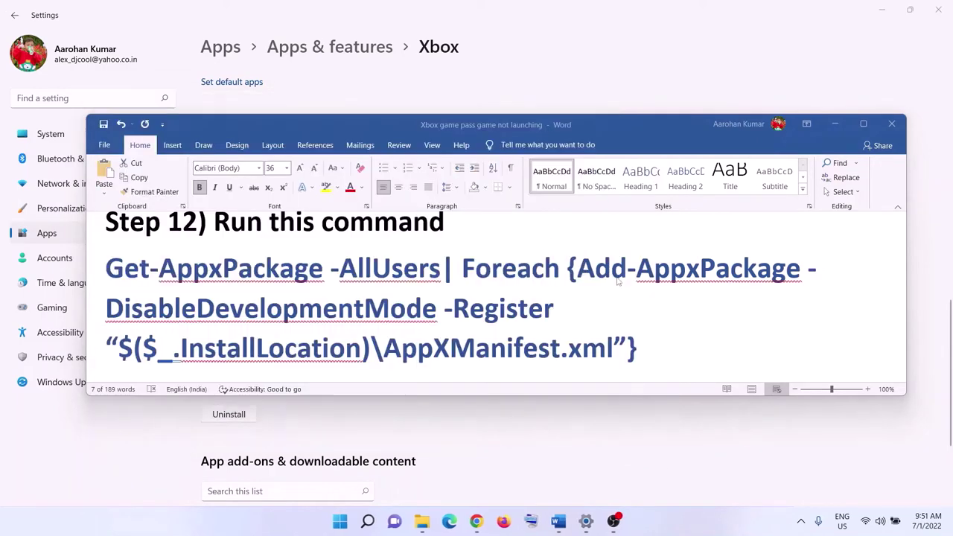
Scroll to Step 13's list of services to start and maximize Word
{"action": "scroll", "coordinate": [353, 295], "scroll_direction": "down", "scroll_amount": 3}
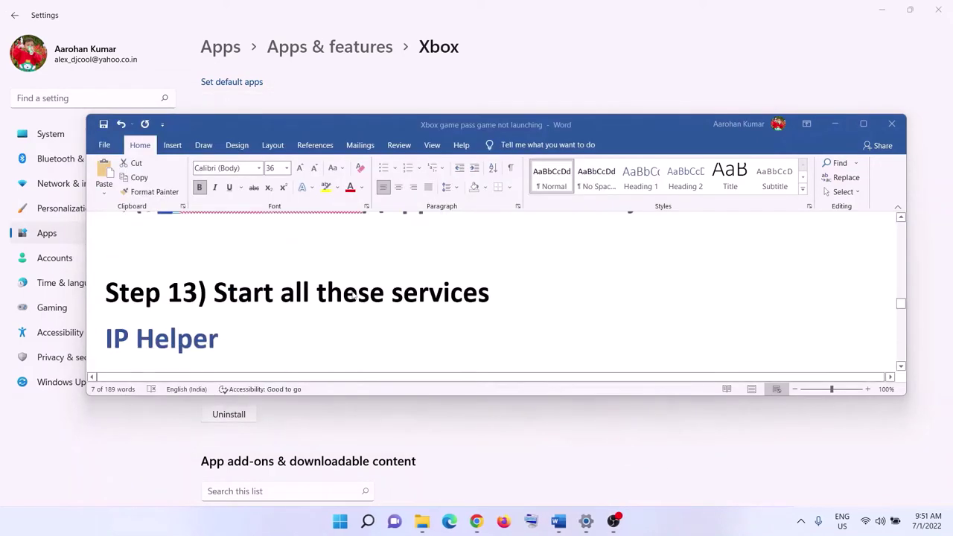
{"action": "scroll", "coordinate": [353, 296], "scroll_direction": "down", "scroll_amount": 1}
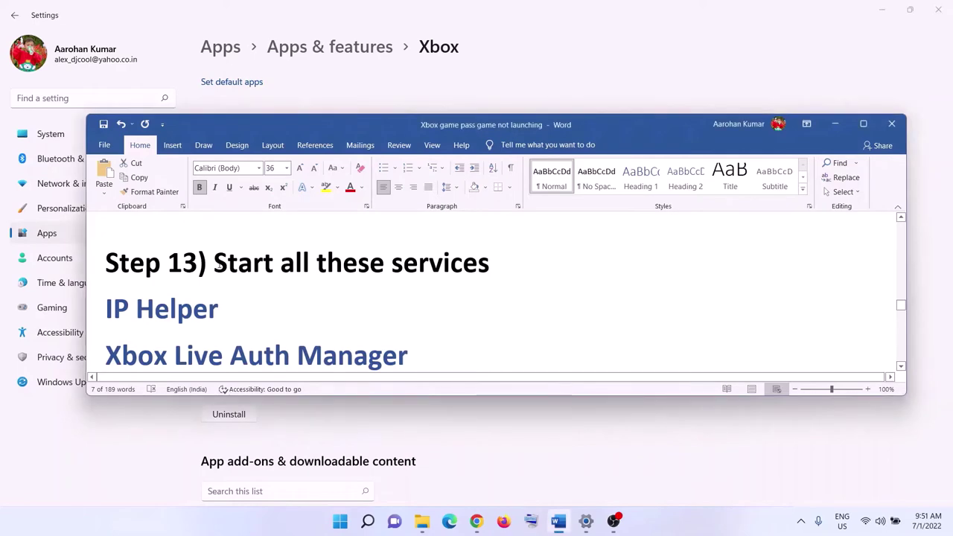
{"action": "left_click_drag", "start_coordinate": [215, 262], "coordinate": [470, 261]}
{"action": "left_click", "coordinate": [862, 124]}
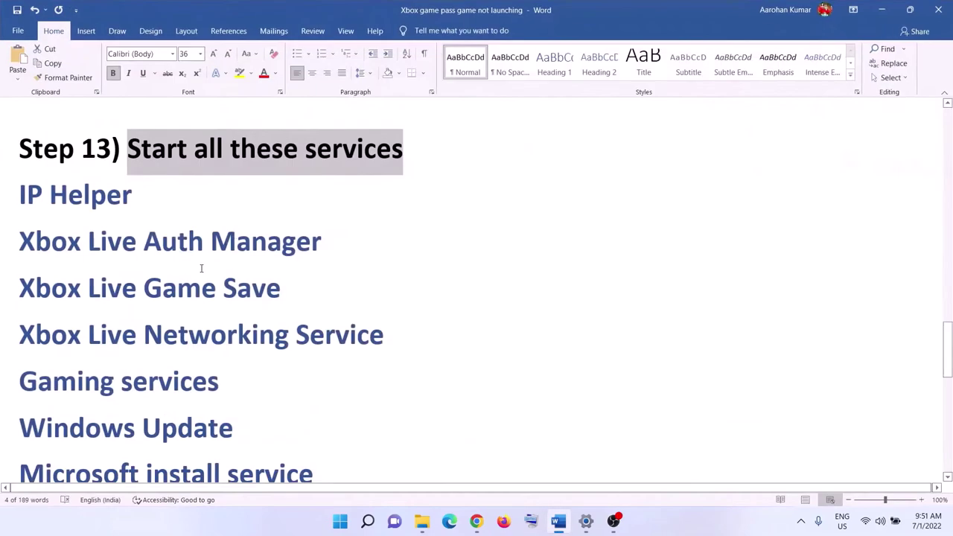
Open the Services app from Start search for 'services'
{"action": "left_click", "coordinate": [340, 521]}
{"action": "type", "text": "services"}
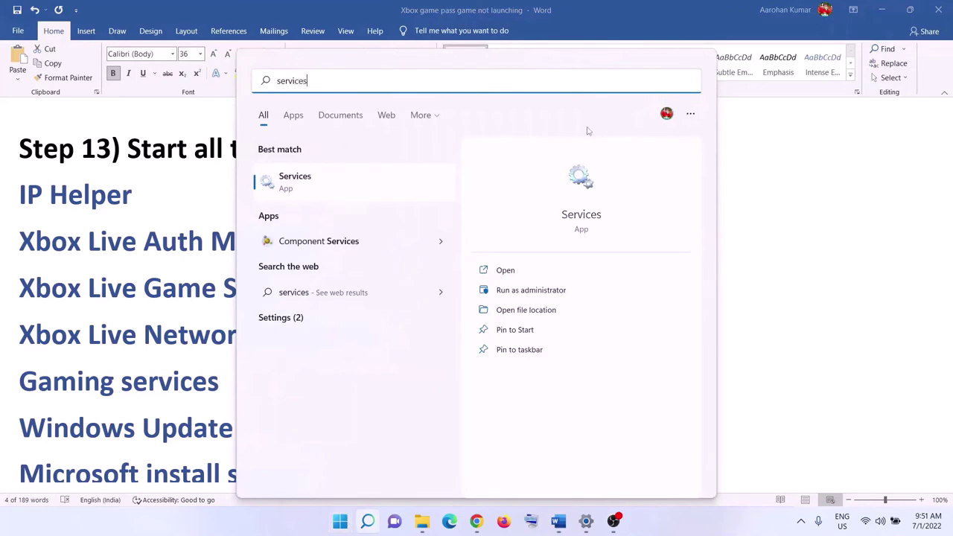
{"action": "left_click", "coordinate": [391, 192]}
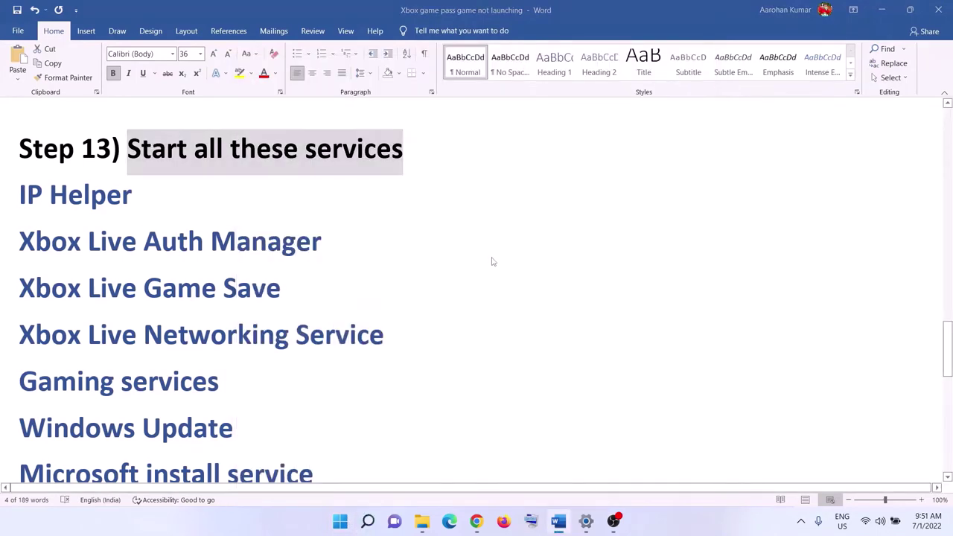
{"action": "left_click", "coordinate": [262, 343]}
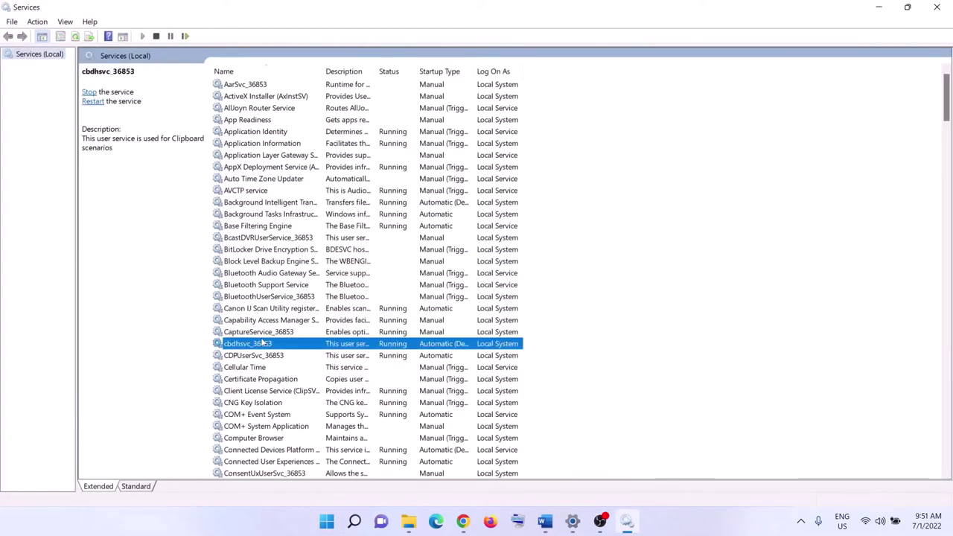
Keep IP Helper's startup type at Automatic and apply it, then jump to the Xbox services
{"action": "key", "text": "i"}
{"action": "double_click", "coordinate": [253, 226]}
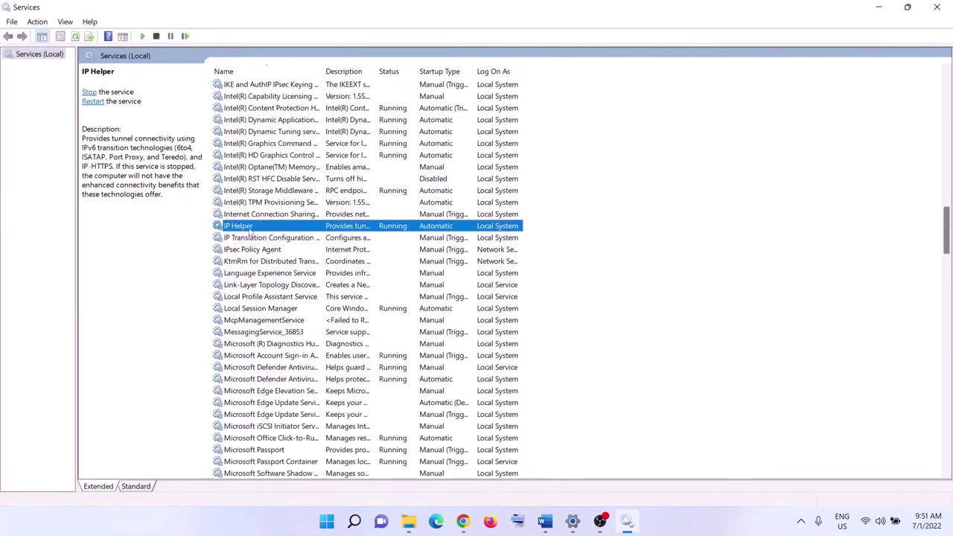
{"action": "left_click", "coordinate": [448, 245]}
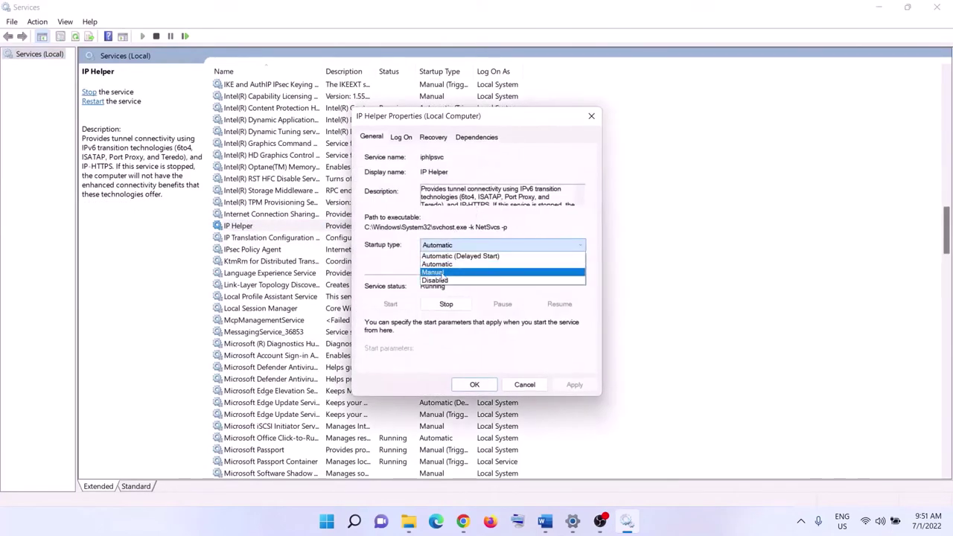
{"action": "left_click", "coordinate": [447, 264]}
{"action": "left_click", "coordinate": [580, 387]}
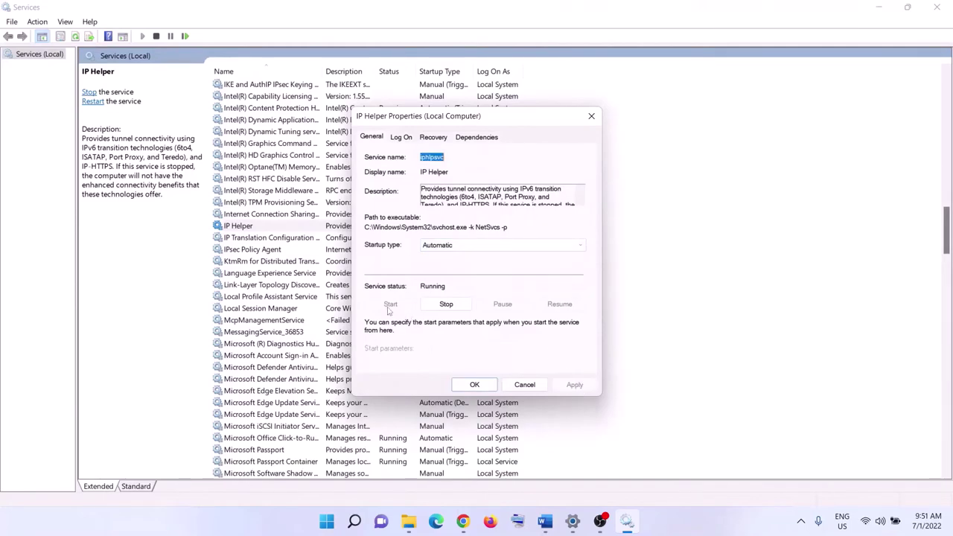
{"action": "left_click", "coordinate": [473, 386]}
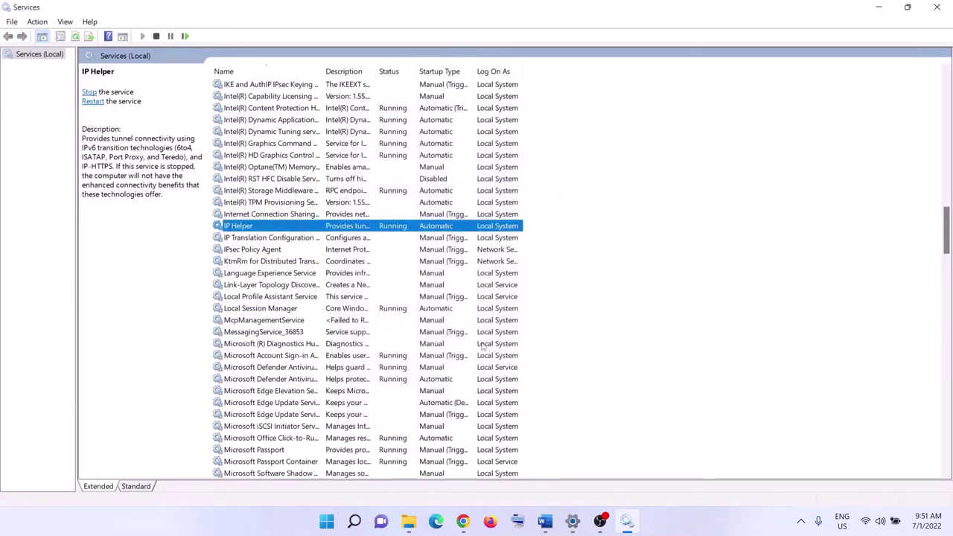
{"action": "left_click", "coordinate": [332, 358]}
{"action": "key", "text": "x"}
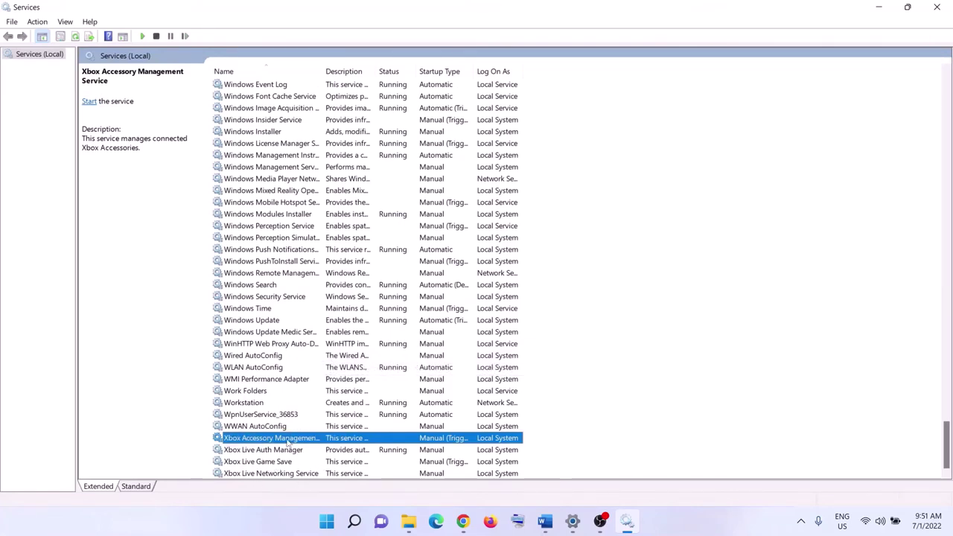
Set Xbox Accessory Management Service to Automatic startup and start it
{"action": "double_click", "coordinate": [287, 441]}
{"action": "left_click", "coordinate": [475, 246]}
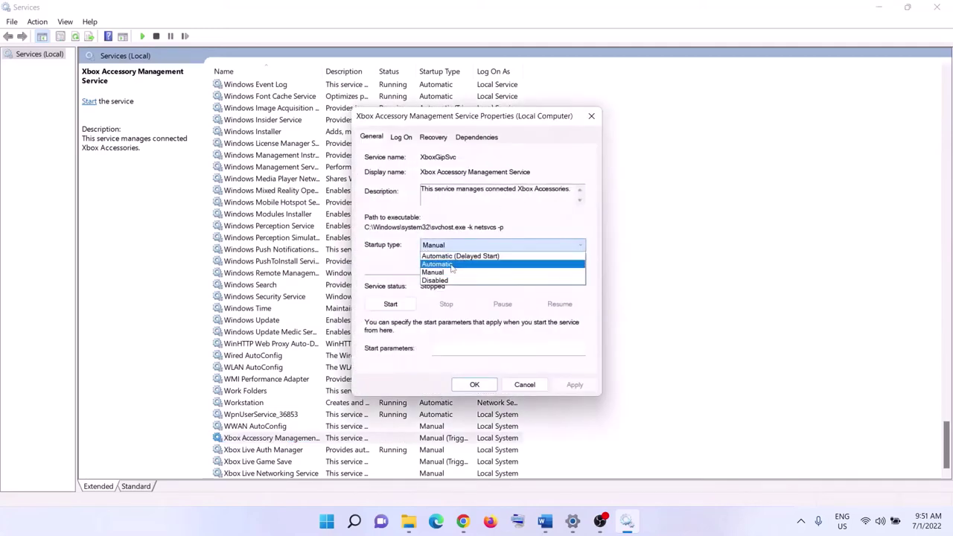
{"action": "left_click", "coordinate": [452, 262]}
{"action": "left_click", "coordinate": [391, 306]}
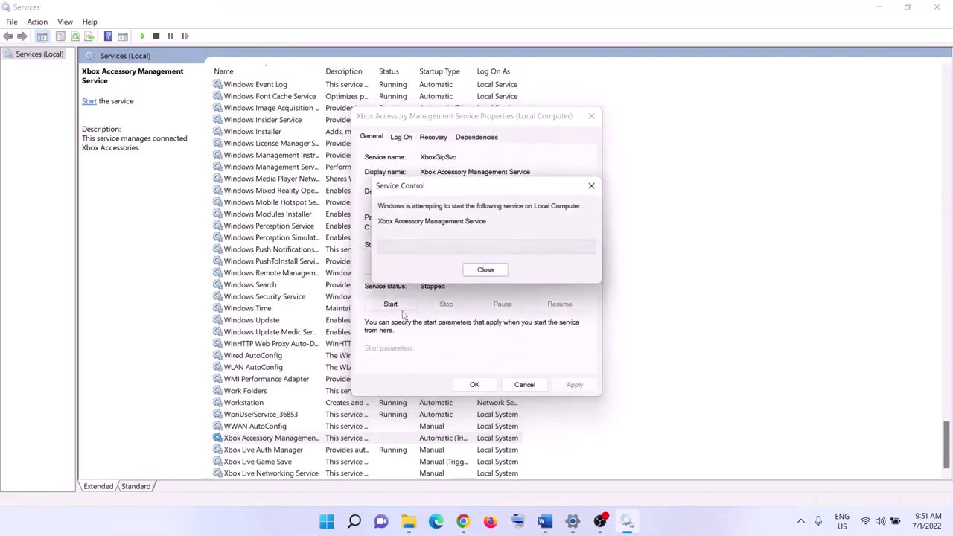
{"action": "left_click", "coordinate": [474, 385]}
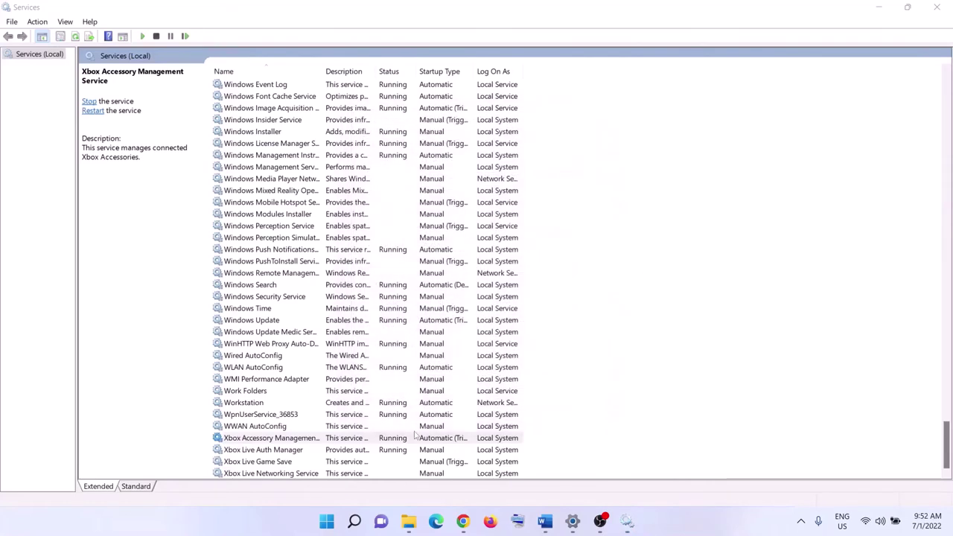
Set Xbox Live Auth Manager to Automatic startup and apply the change
{"action": "key", "text": "Down"}
{"action": "key", "text": "Return"}
{"action": "left_click", "coordinate": [507, 248]}
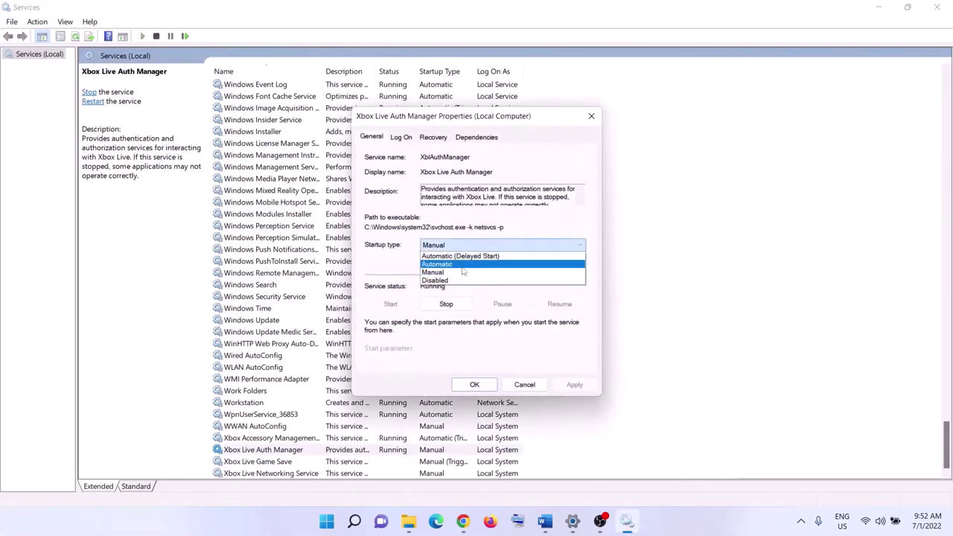
{"action": "left_click", "coordinate": [461, 263]}
{"action": "left_click", "coordinate": [569, 384]}
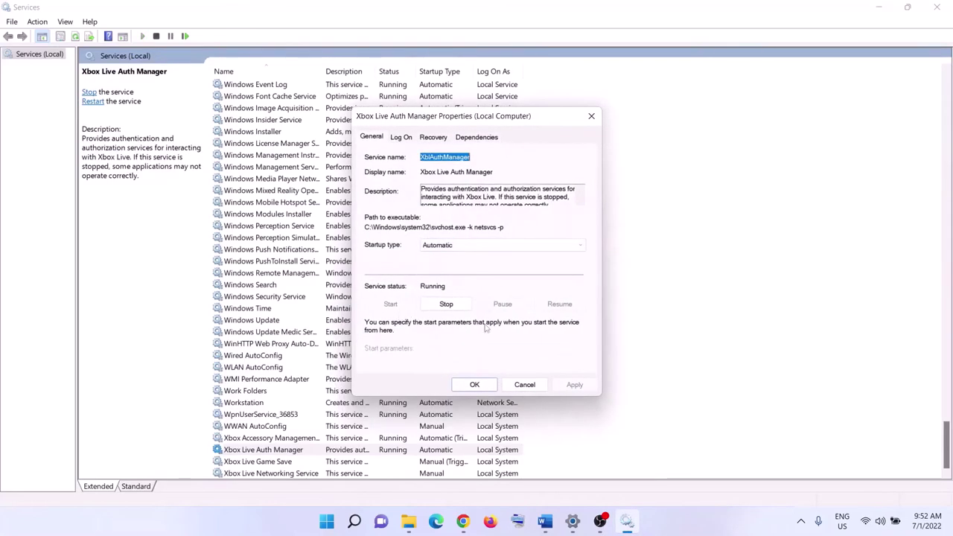
{"action": "left_click", "coordinate": [490, 389]}
Set Xbox Live Game Save to Automatic startup, apply it, and start the service
{"action": "key", "text": "Down"}
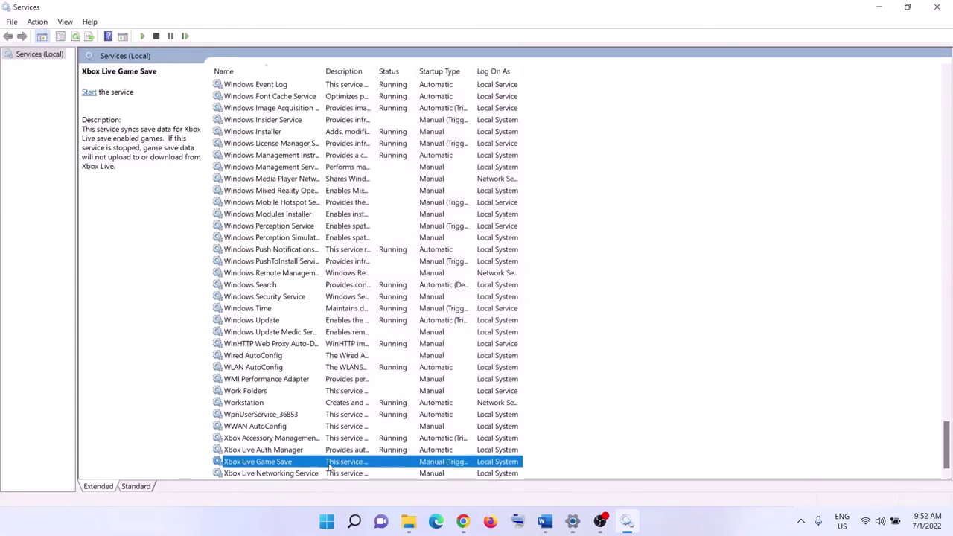
{"action": "key", "text": "Return"}
{"action": "left_click", "coordinate": [468, 247]}
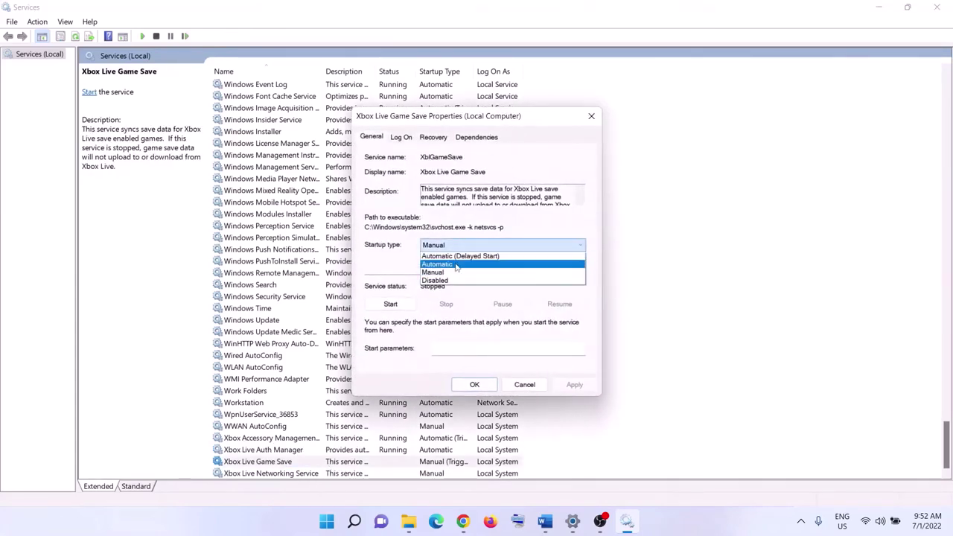
{"action": "left_click", "coordinate": [449, 266]}
{"action": "left_click", "coordinate": [575, 384]}
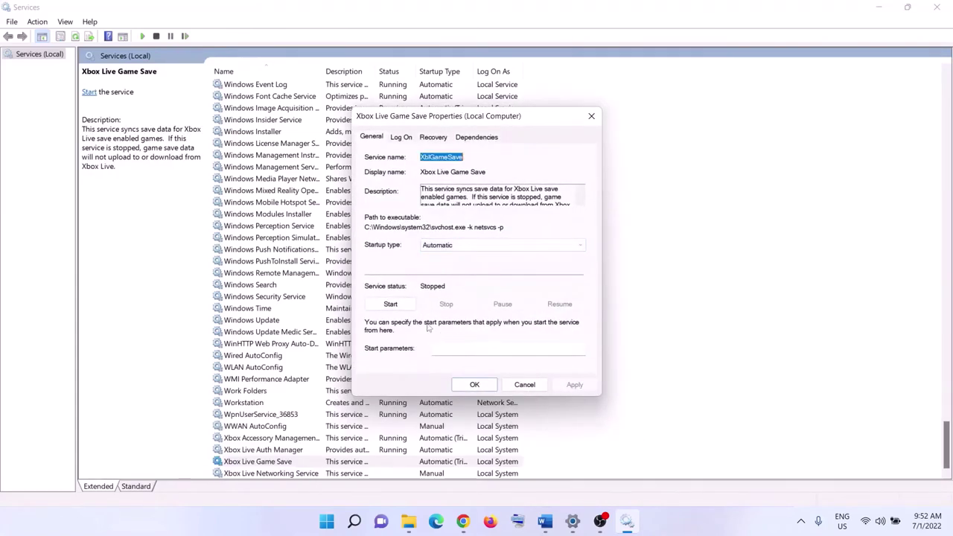
{"action": "left_click", "coordinate": [392, 307]}
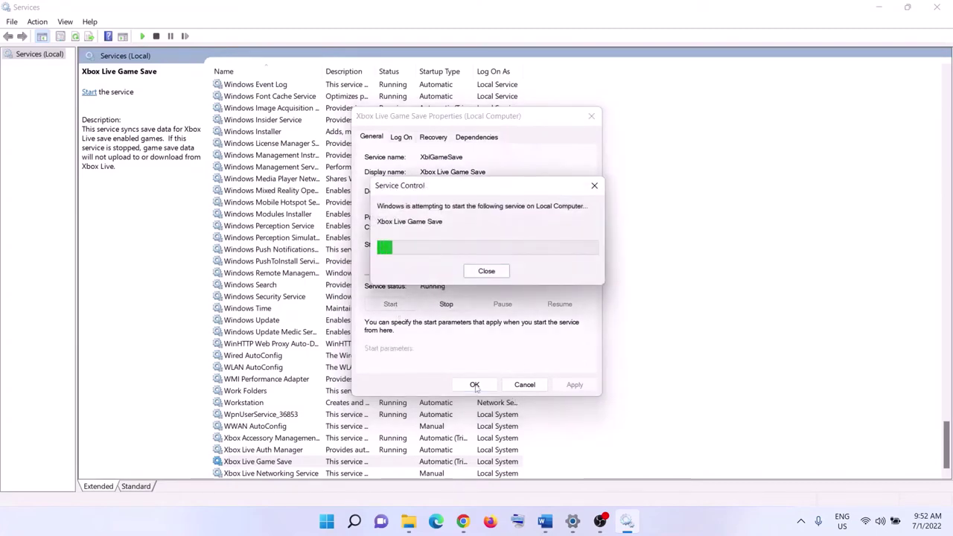
{"action": "left_click", "coordinate": [475, 385]}
Set Xbox Live Networking Service to Automatic startup, apply it, and start it
{"action": "double_click", "coordinate": [309, 475]}
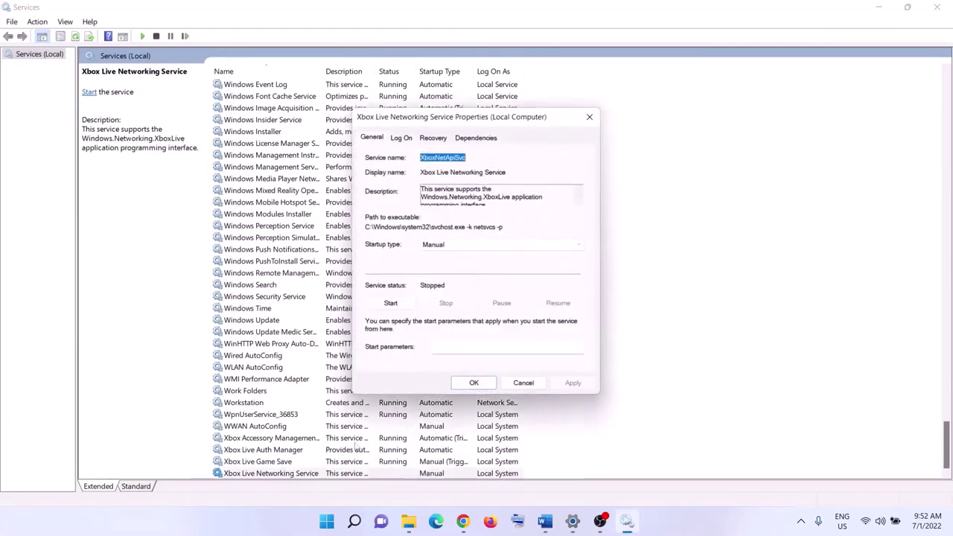
{"action": "left_click", "coordinate": [464, 246]}
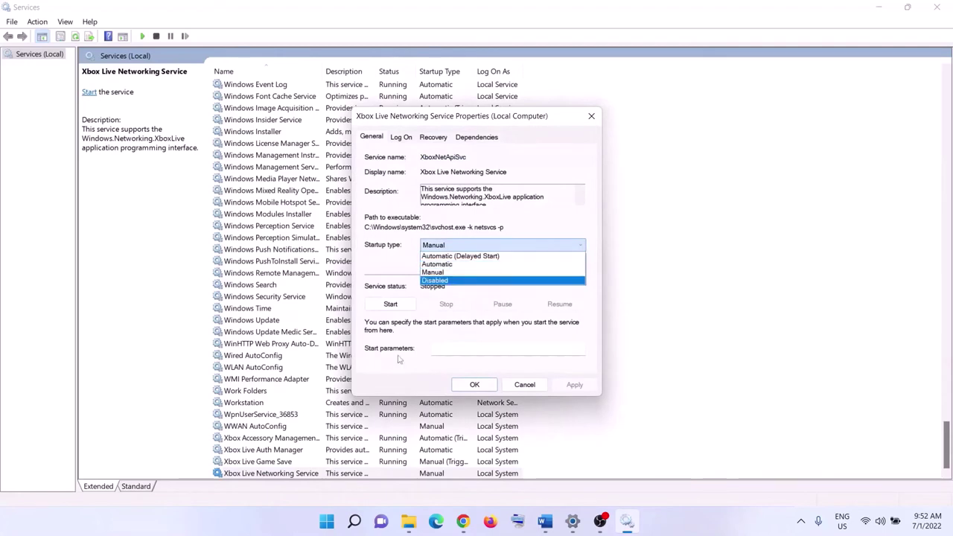
{"action": "left_click", "coordinate": [448, 264]}
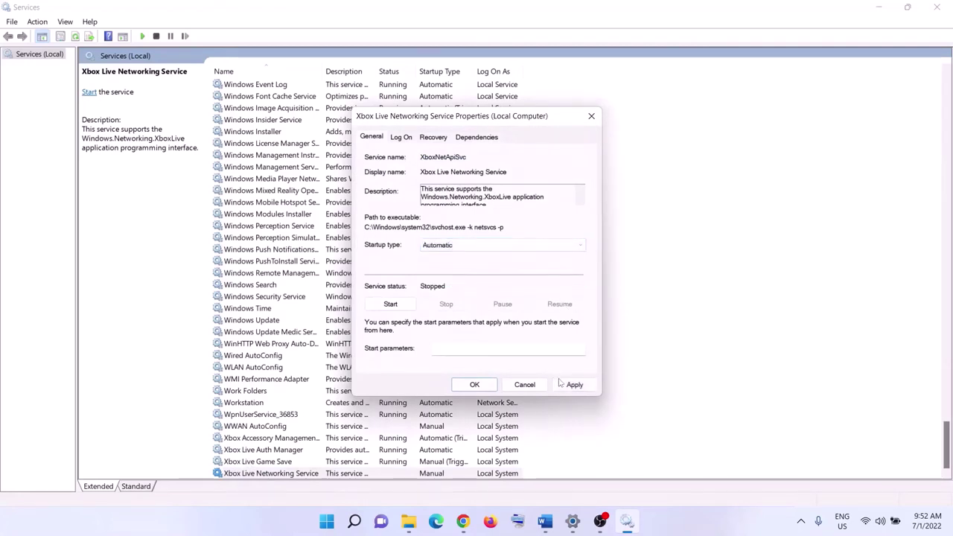
{"action": "left_click", "coordinate": [575, 385]}
{"action": "left_click", "coordinate": [390, 304]}
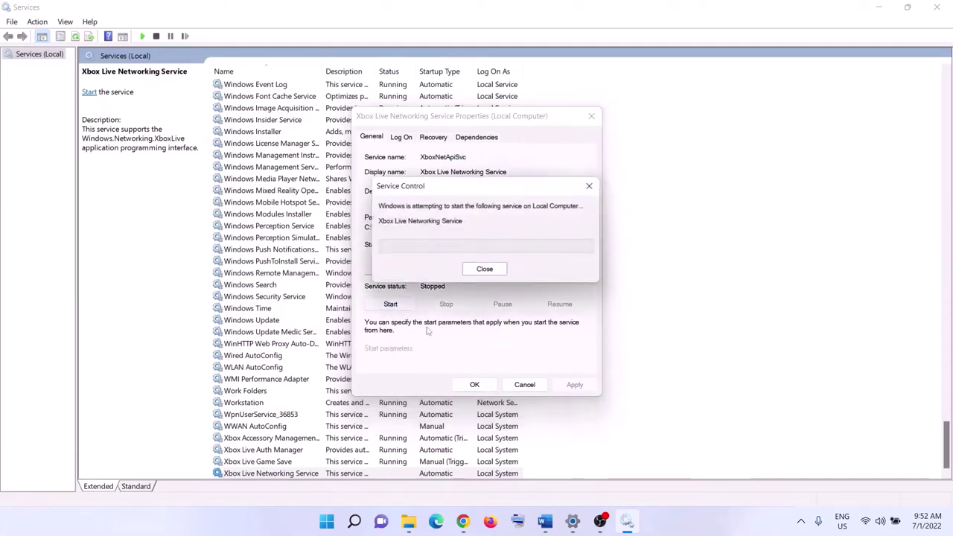
{"action": "left_click", "coordinate": [474, 385]}
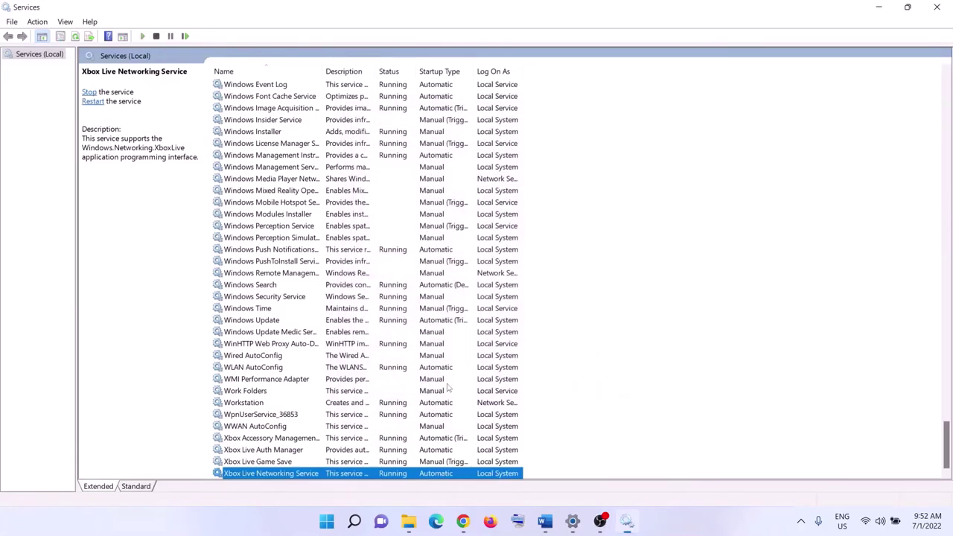
Keep the Windows Update service on Automatic startup
{"action": "double_click", "coordinate": [281, 322]}
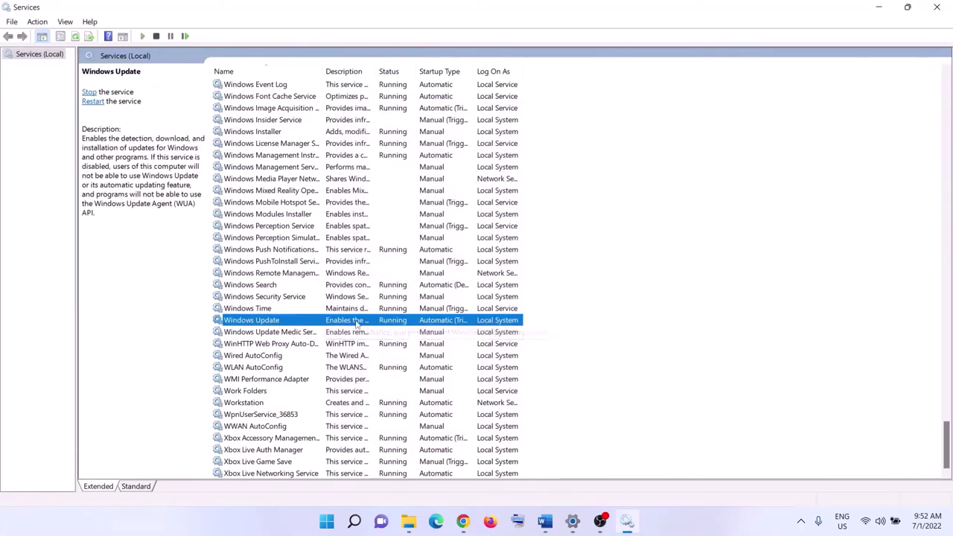
{"action": "left_click", "coordinate": [449, 245]}
{"action": "left_click", "coordinate": [452, 264]}
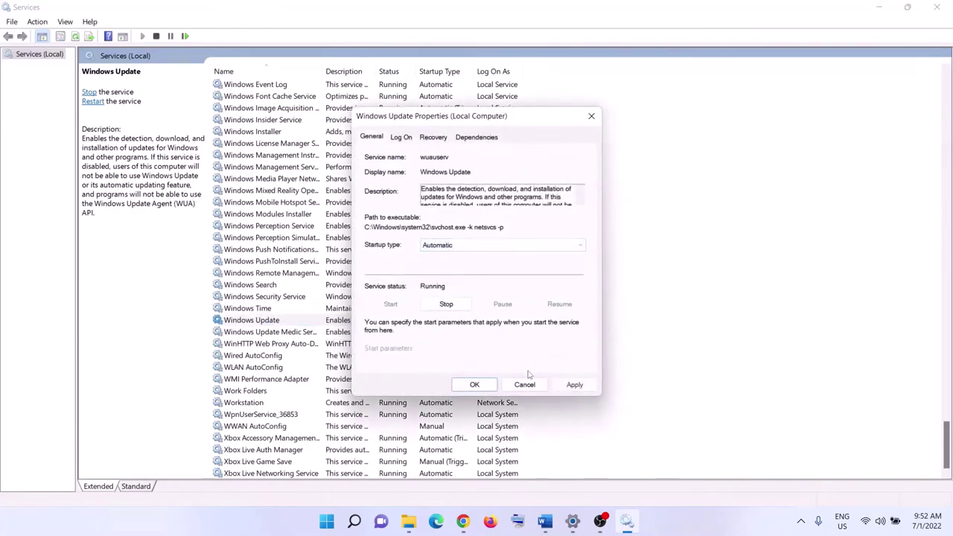
{"action": "left_click", "coordinate": [475, 385]}
Locate and select the two Gaming Services entries in the Services list
{"action": "left_click", "coordinate": [359, 273]}
{"action": "key", "text": "g"}
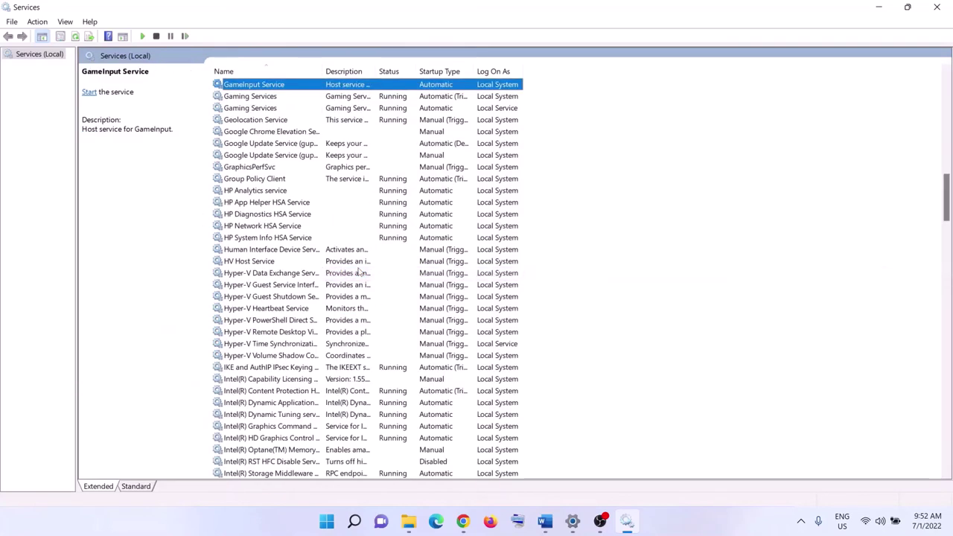
{"action": "scroll", "coordinate": [387, 268], "scroll_direction": "up", "scroll_amount": 2}
{"action": "key", "text": "g"}
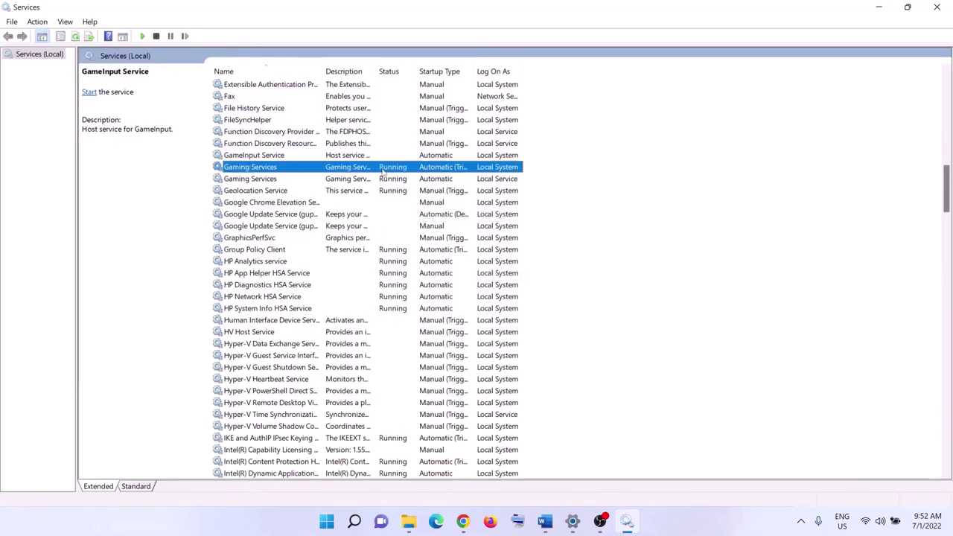
{"action": "left_click", "coordinate": [394, 182]}
{"action": "left_click", "coordinate": [393, 170]}
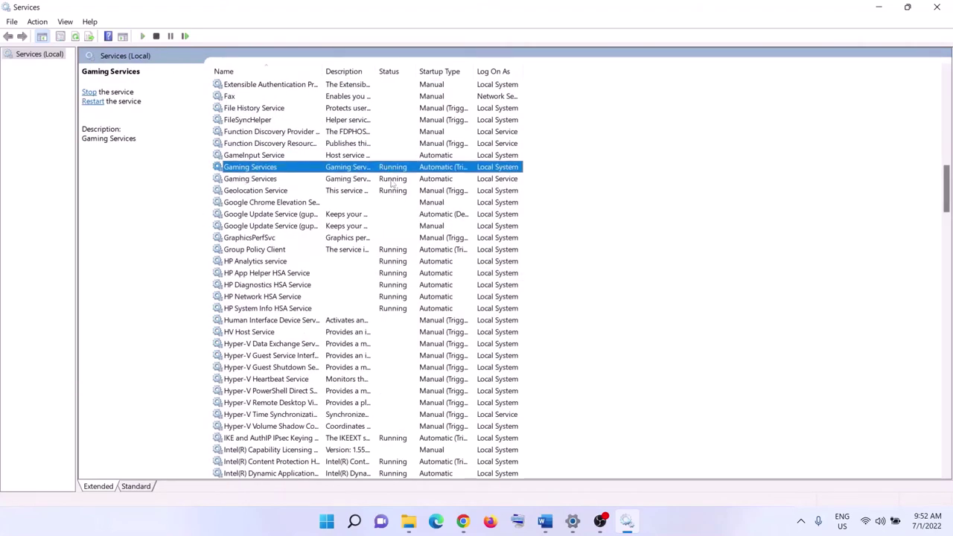
{"action": "left_click", "coordinate": [394, 183]}
{"action": "left_click", "coordinate": [392, 170]}
{"action": "right_click", "coordinate": [393, 173]}
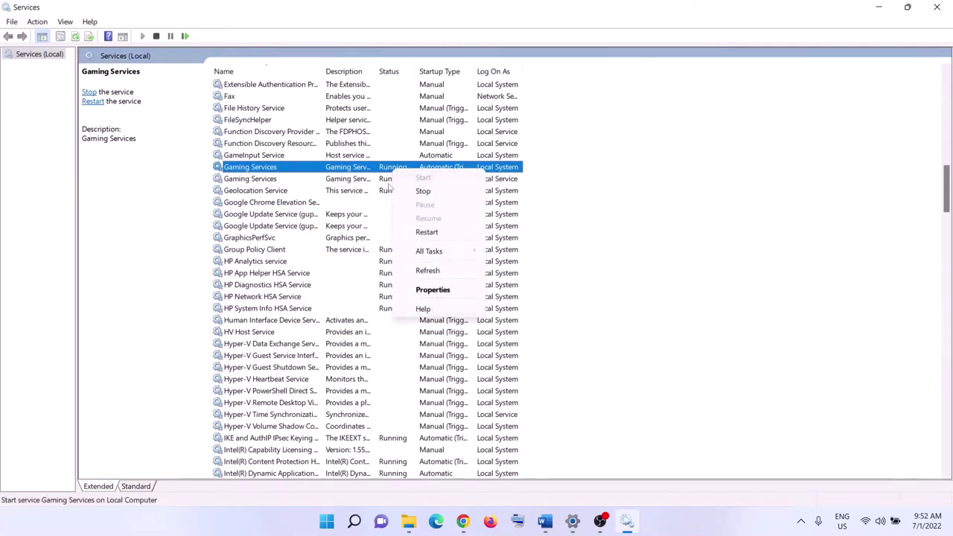
{"action": "left_click", "coordinate": [388, 181]}
{"action": "left_click", "coordinate": [387, 170]}
{"action": "left_click", "coordinate": [389, 181]}
{"action": "left_click", "coordinate": [386, 171]}
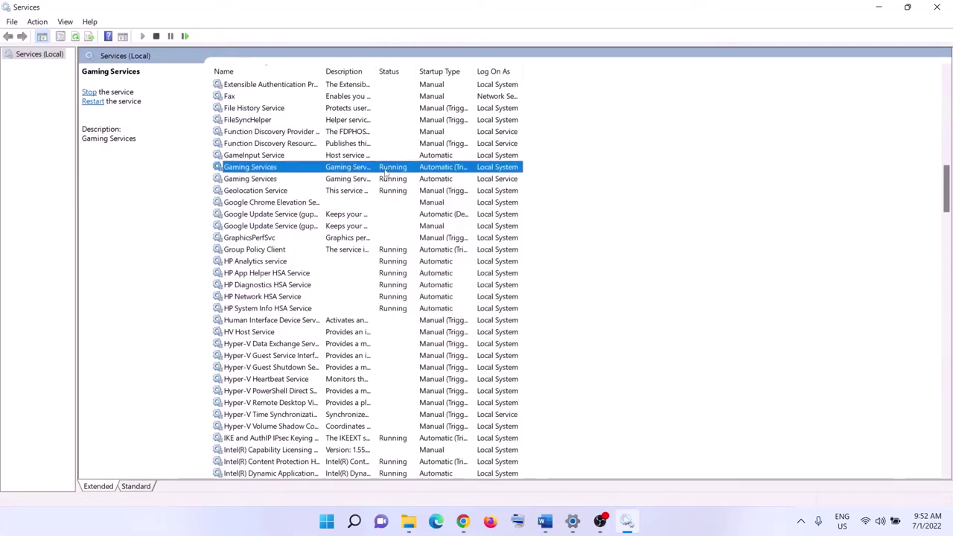
Stop both Gaming Services entries
{"action": "right_click", "coordinate": [387, 172]}
{"action": "left_click", "coordinate": [430, 192]}
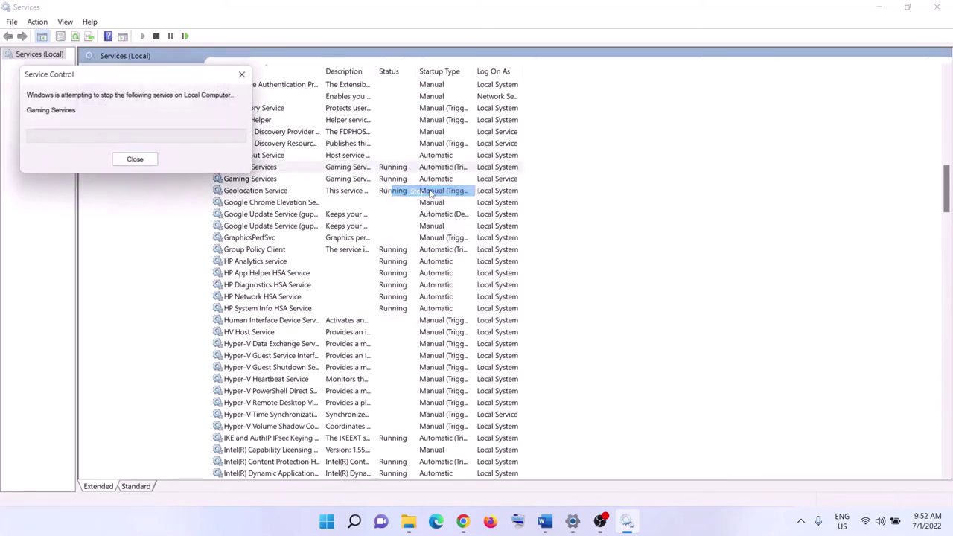
{"action": "left_click", "coordinate": [413, 181]}
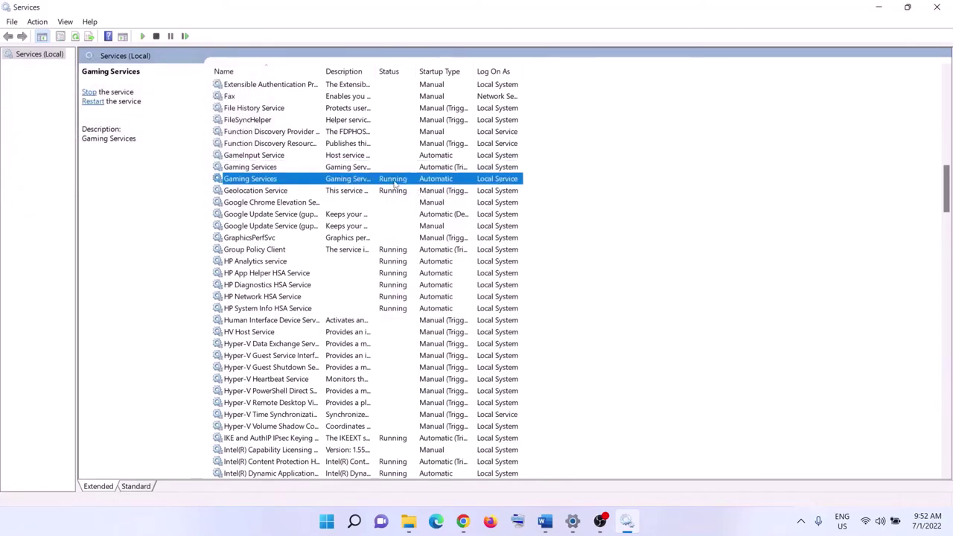
{"action": "right_click", "coordinate": [414, 184]}
{"action": "left_click", "coordinate": [431, 203]}
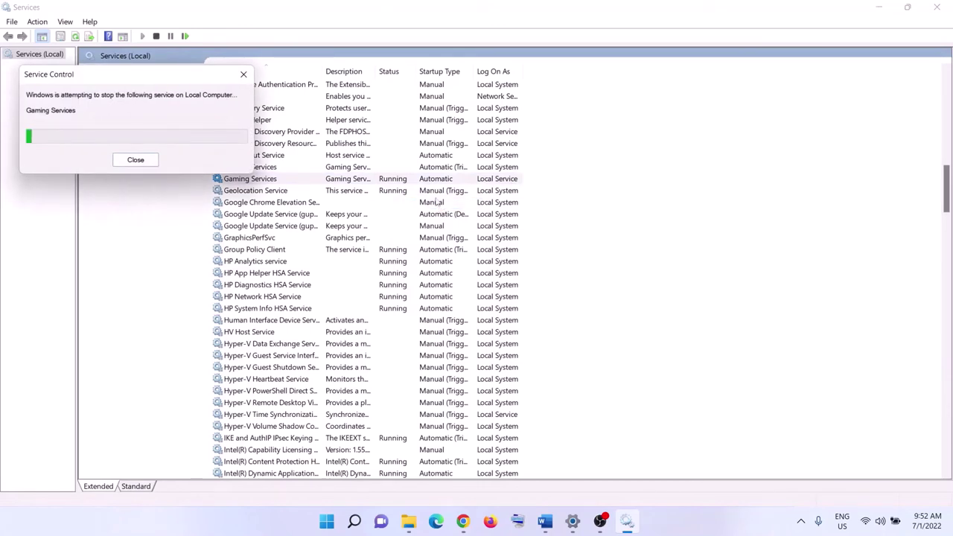
Start both Gaming Services entries again so each shows Running
{"action": "left_click", "coordinate": [375, 169]}
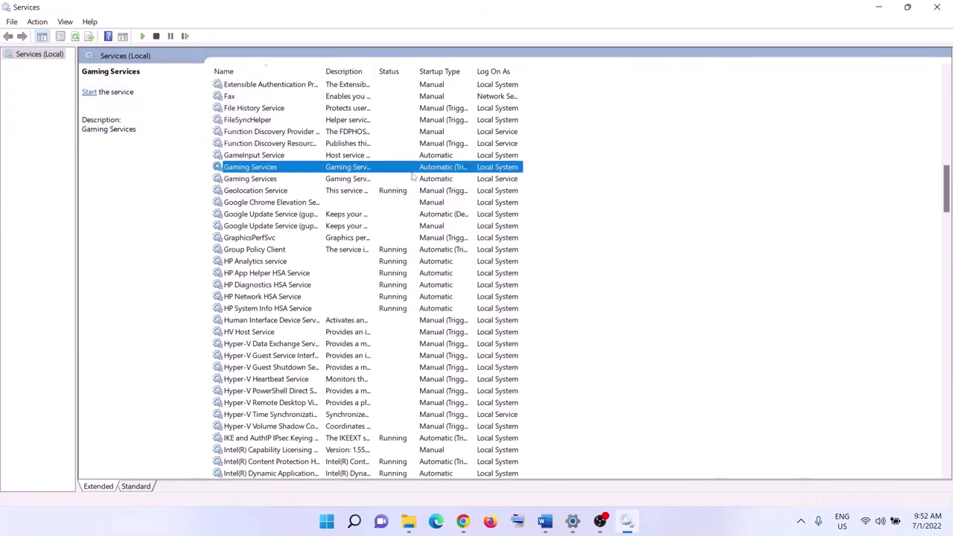
{"action": "right_click", "coordinate": [406, 171]}
{"action": "left_click", "coordinate": [432, 178]}
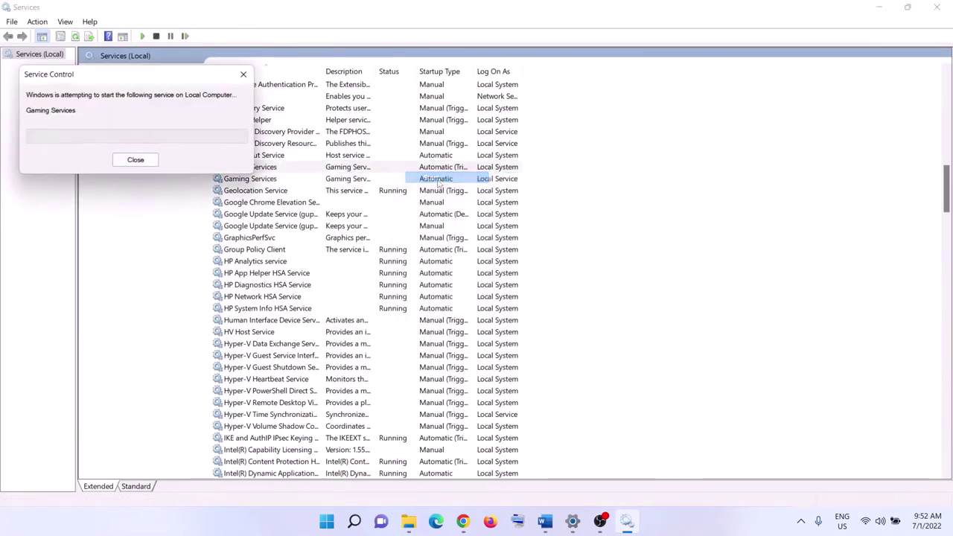
{"action": "left_click", "coordinate": [370, 181]}
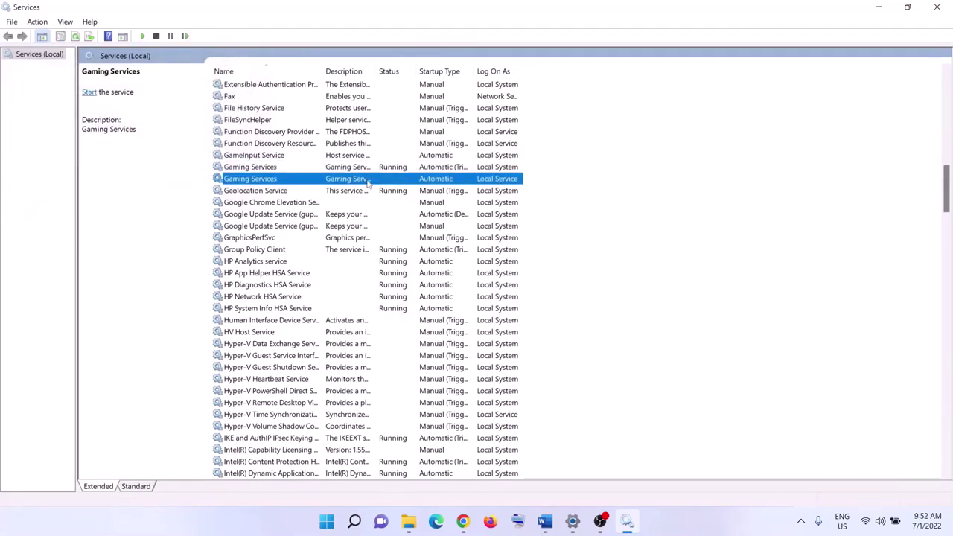
{"action": "right_click", "coordinate": [373, 182]}
{"action": "left_click", "coordinate": [406, 190]}
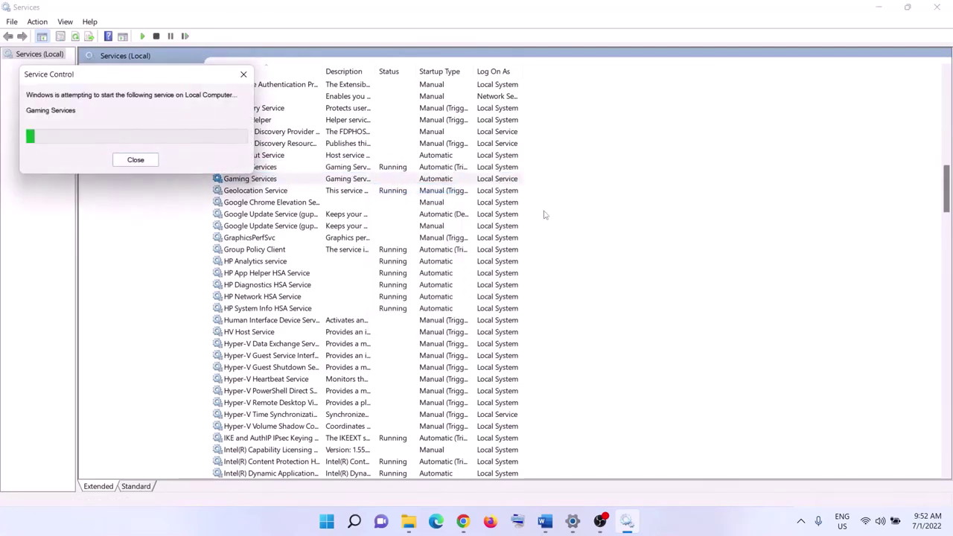
{"action": "left_click", "coordinate": [407, 275]}
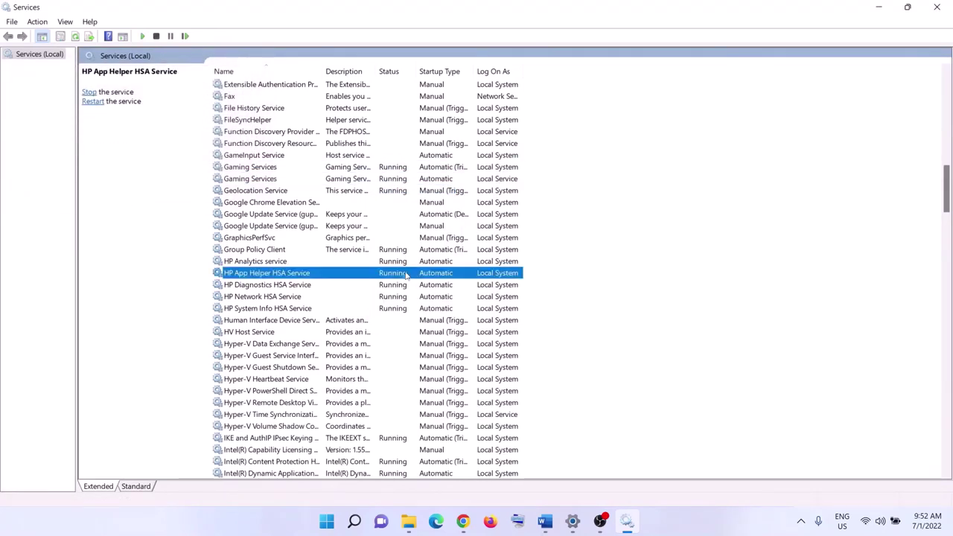
Set Microsoft Store Install Service to Automatic startup and apply it
{"action": "key", "text": "m"}
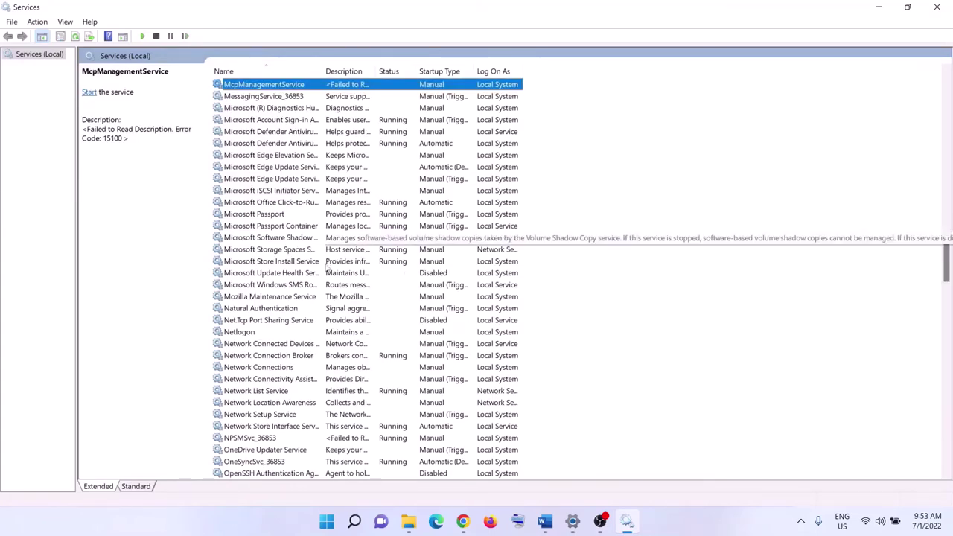
{"action": "left_click", "coordinate": [326, 262]}
{"action": "double_click", "coordinate": [380, 265]}
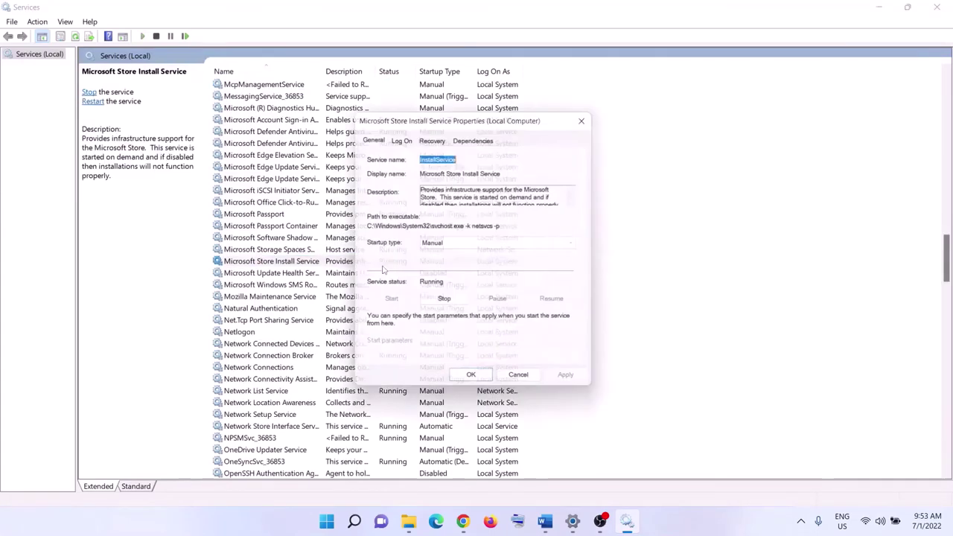
{"action": "left_click", "coordinate": [457, 244]}
{"action": "left_click", "coordinate": [451, 265]}
{"action": "left_click", "coordinate": [573, 385]}
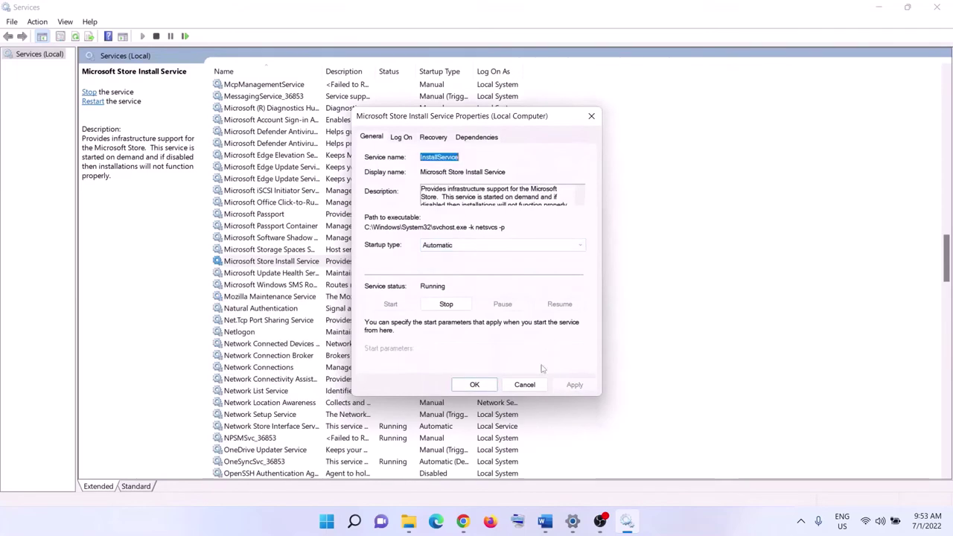
{"action": "left_click", "coordinate": [475, 385]}
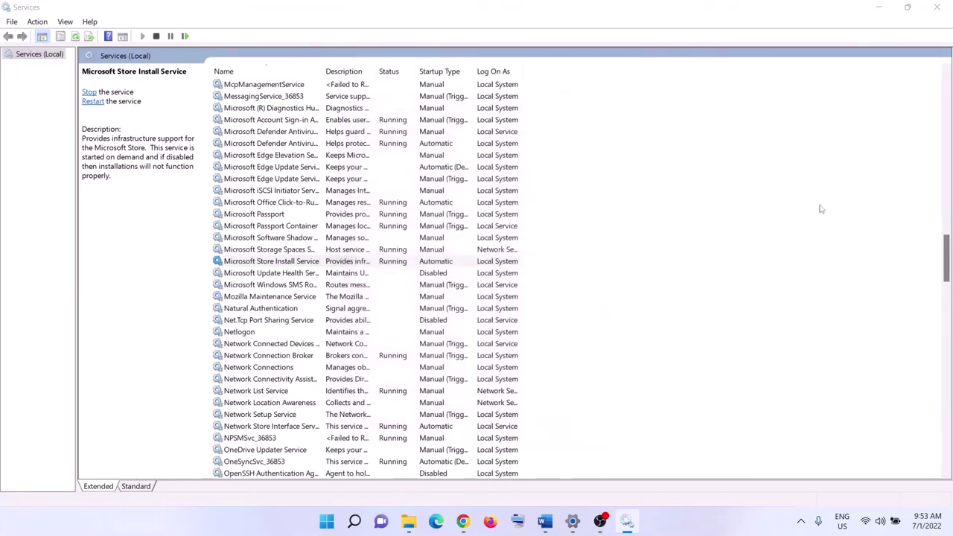
Close Services and scroll the Word guide to Step 14
{"action": "left_click", "coordinate": [938, 7]}
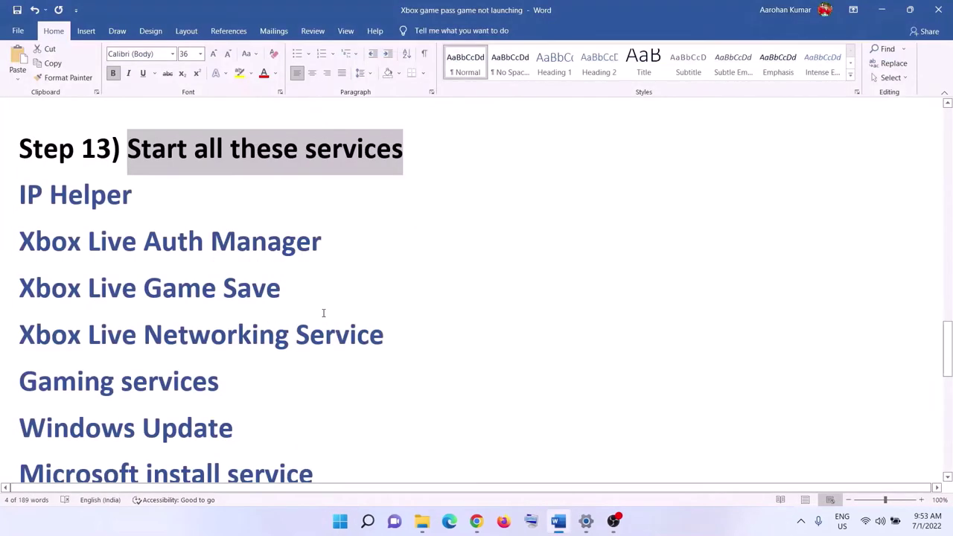
{"action": "scroll", "coordinate": [324, 313], "scroll_direction": "down", "scroll_amount": 5}
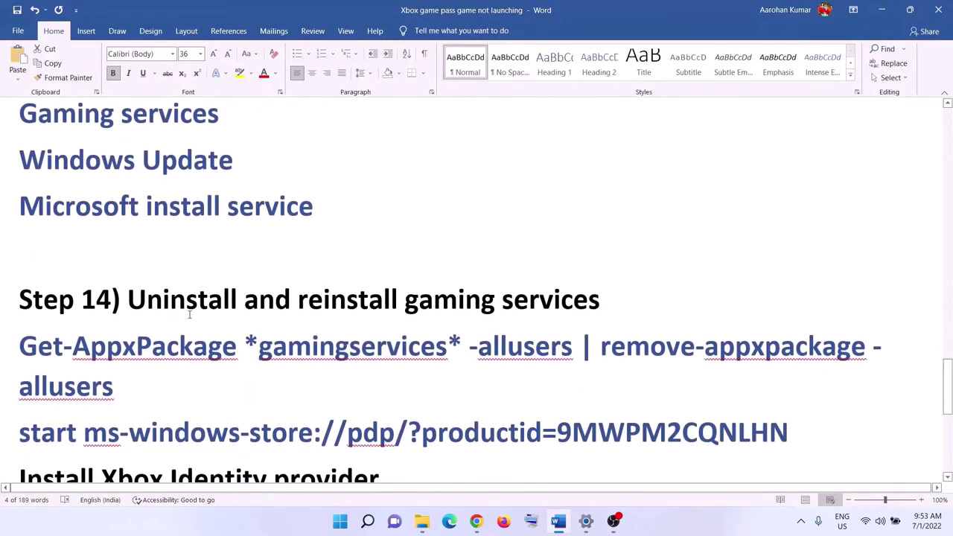
{"action": "left_click_drag", "start_coordinate": [380, 328], "coordinate": [521, 346]}
Copy the Step 14 Get-AppxPackage Gaming Services removal command from Word
{"action": "scroll", "coordinate": [196, 365], "scroll_direction": "down", "scroll_amount": 1}
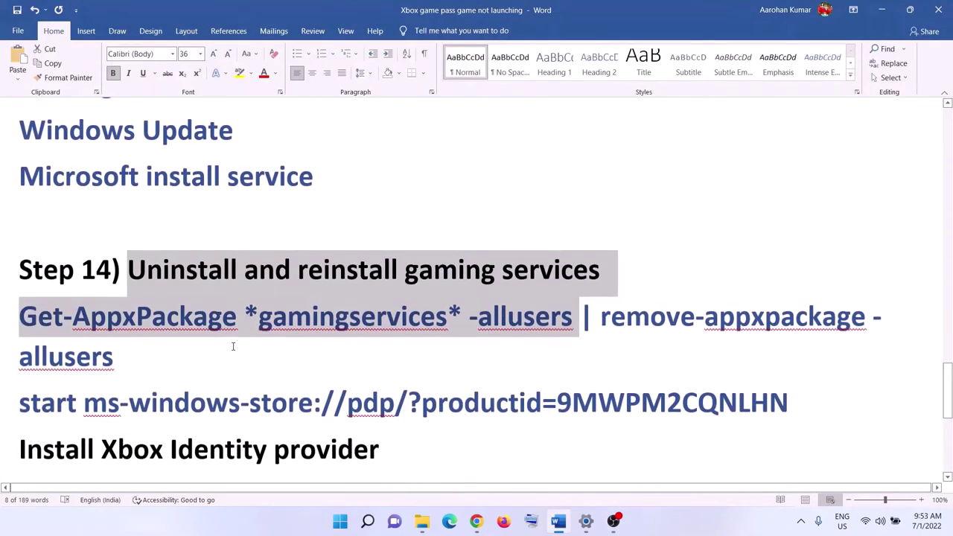
{"action": "left_click", "coordinate": [198, 334]}
{"action": "triple_click", "coordinate": [149, 328]}
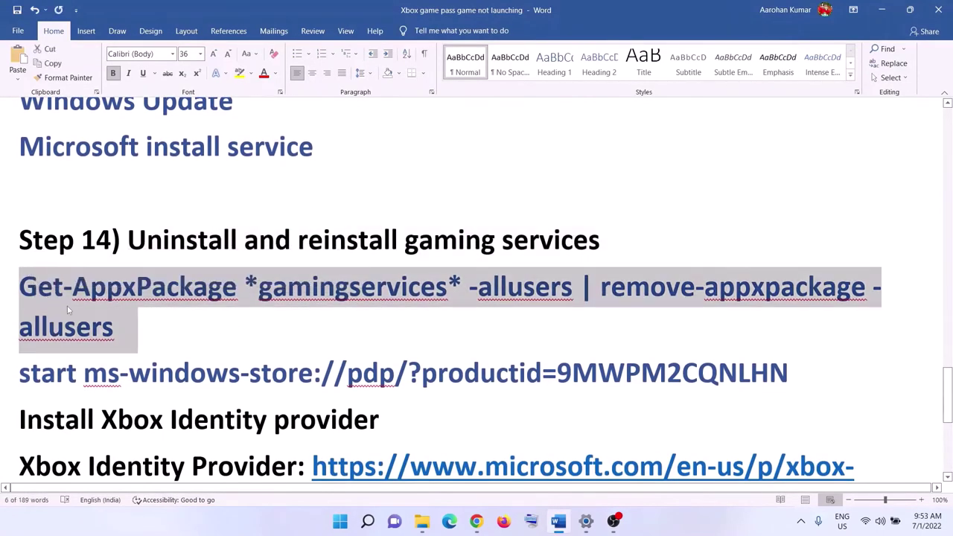
{"action": "right_click", "coordinate": [70, 306]}
{"action": "left_click", "coordinate": [112, 333]}
Launch PowerShell as administrator and run the Gaming Services removal command
{"action": "left_click", "coordinate": [336, 522]}
{"action": "type", "text": "pow"}
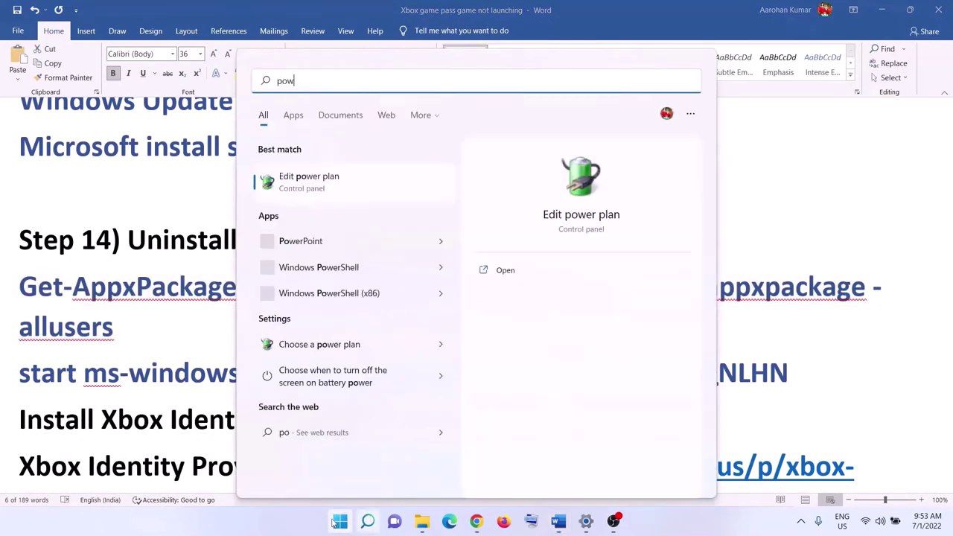
{"action": "type", "text": "ershell"}
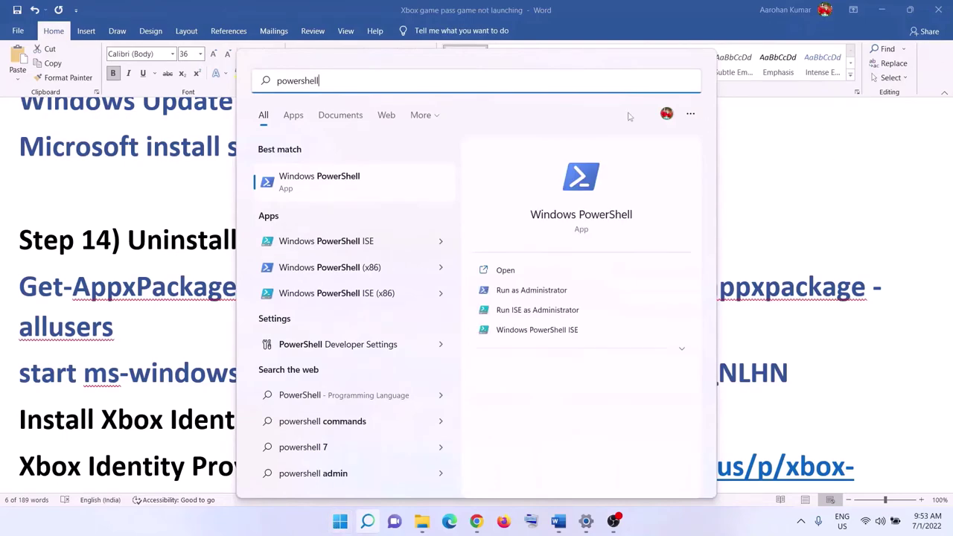
{"action": "right_click", "coordinate": [422, 184]}
{"action": "left_click", "coordinate": [479, 198]}
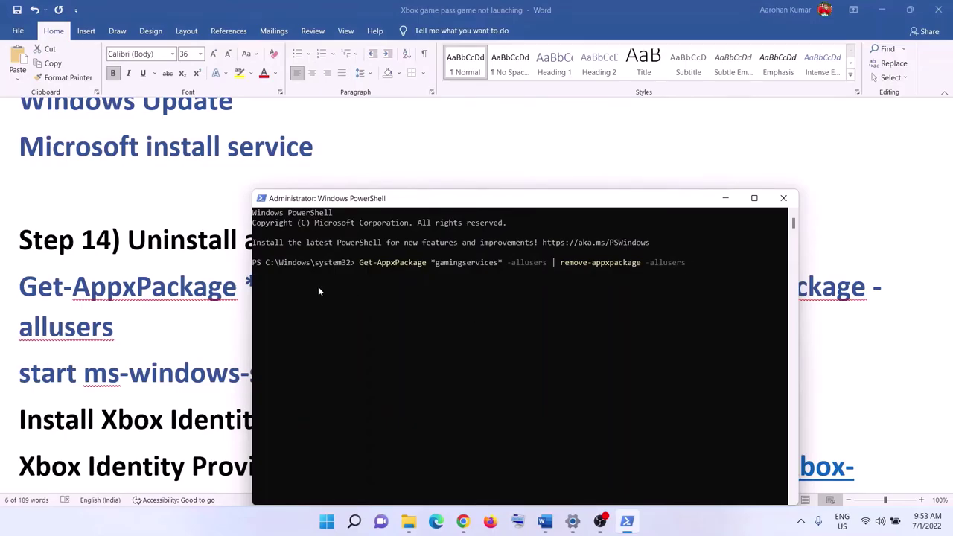
{"action": "key", "text": "Return"}
Copy the start ms-windows-store command from Word and run it in PowerShell
{"action": "key", "text": "alt+Tab"}
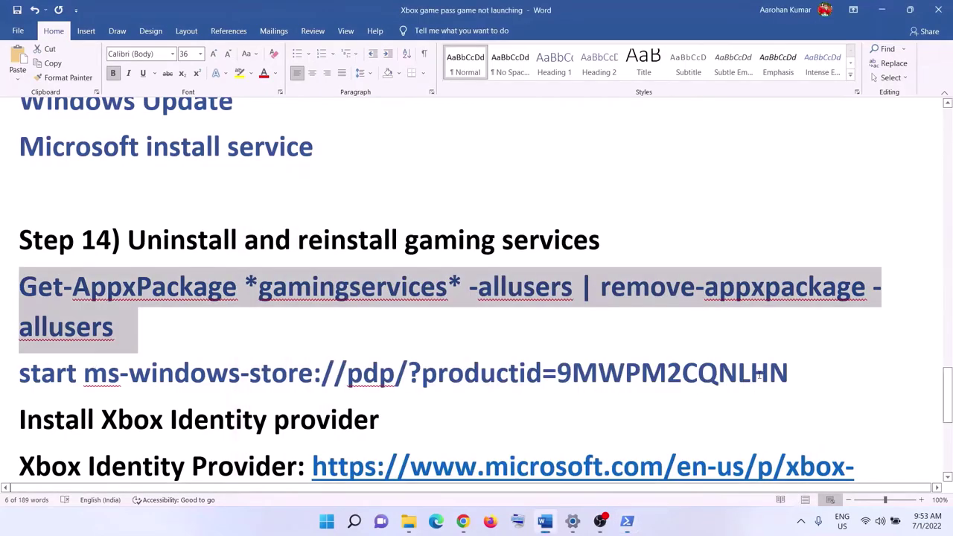
{"action": "left_click_drag", "start_coordinate": [793, 368], "coordinate": [19, 372]}
{"action": "right_click", "coordinate": [61, 371]}
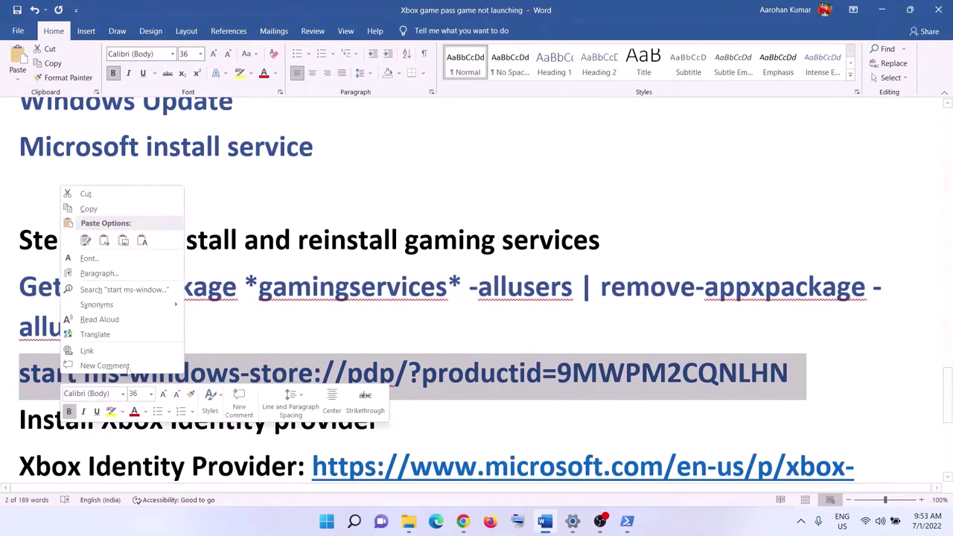
{"action": "left_click", "coordinate": [89, 209]}
{"action": "key", "text": "alt+Tab"}
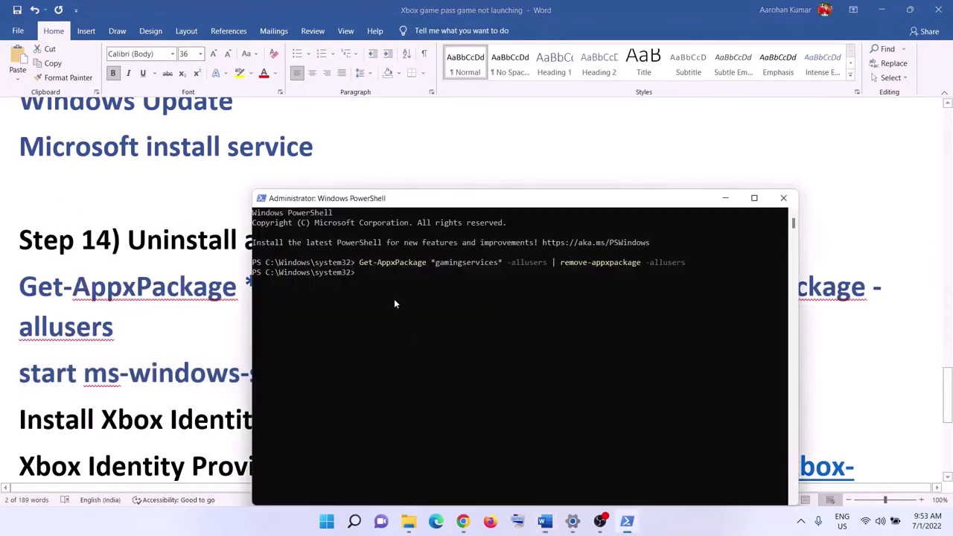
{"action": "right_click", "coordinate": [429, 305]}
{"action": "key", "text": "Return"}
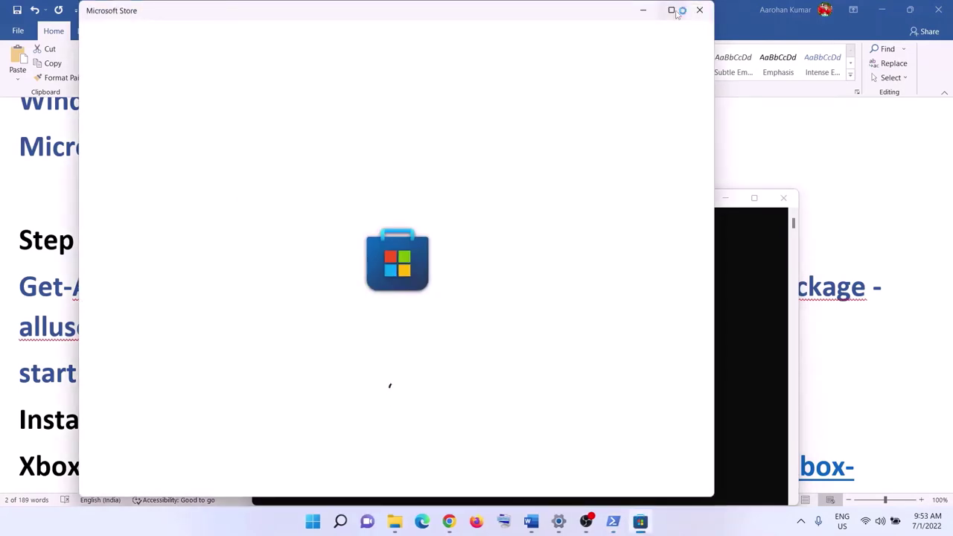
Maximize Microsoft Store and install Gaming Services from its Store page
{"action": "left_click", "coordinate": [674, 12]}
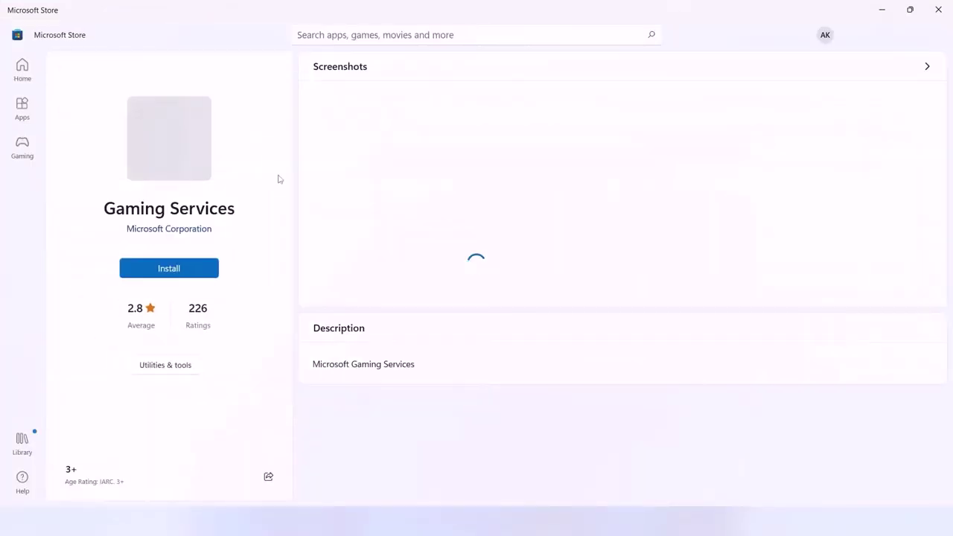
{"action": "left_click", "coordinate": [197, 269]}
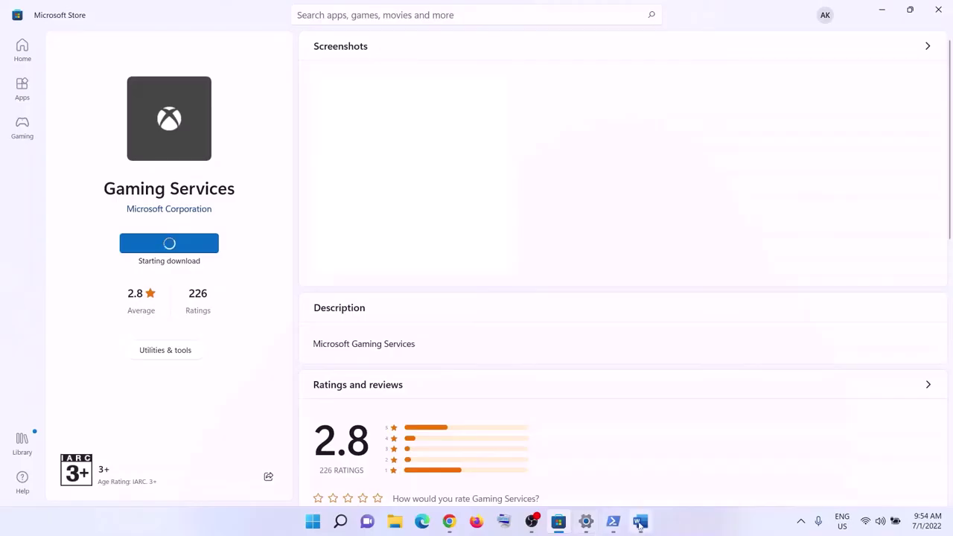
Copy the Xbox Identity Provider link from the Word guide
{"action": "left_click", "coordinate": [640, 521]}
{"action": "scroll", "coordinate": [313, 367], "scroll_direction": "down", "scroll_amount": 2}
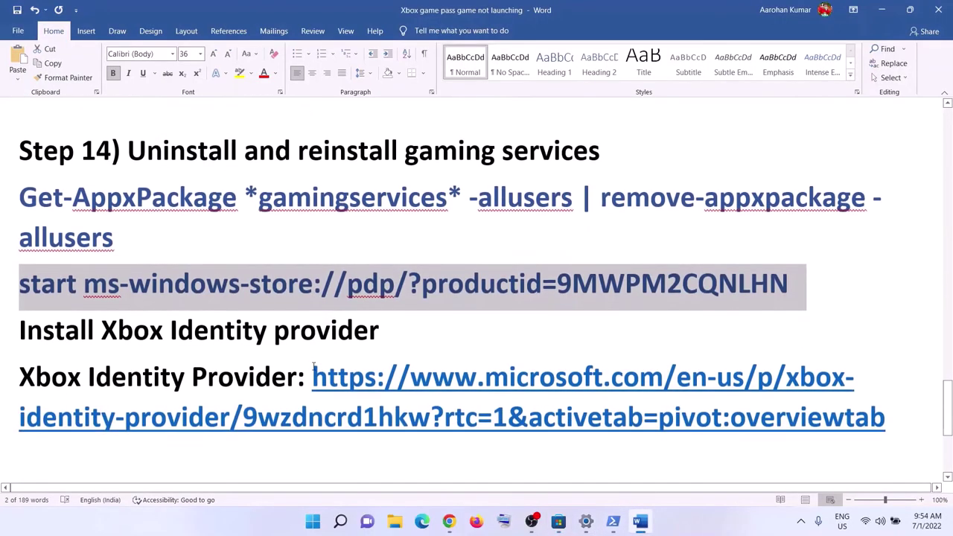
{"action": "left_click_drag", "start_coordinate": [21, 333], "coordinate": [315, 333]}
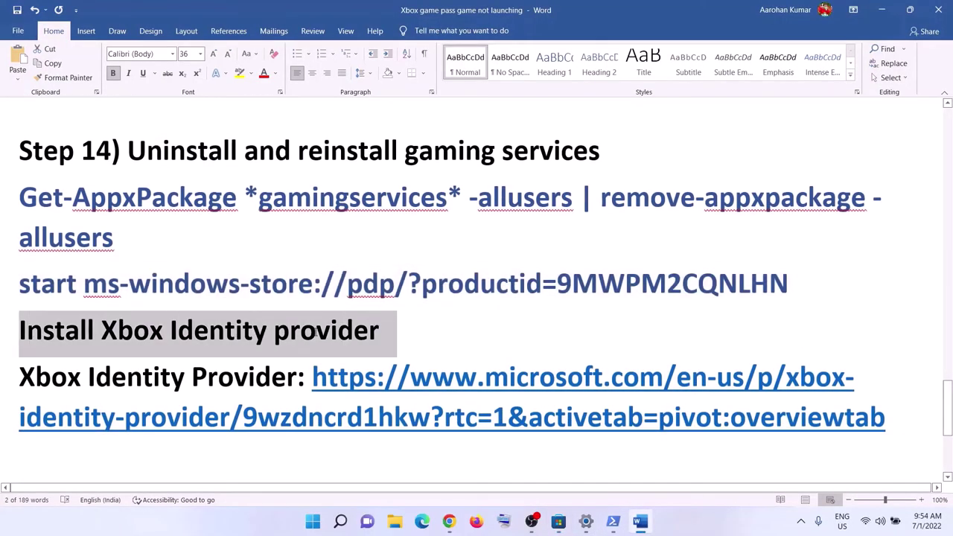
{"action": "left_click_drag", "start_coordinate": [886, 422], "coordinate": [412, 371]}
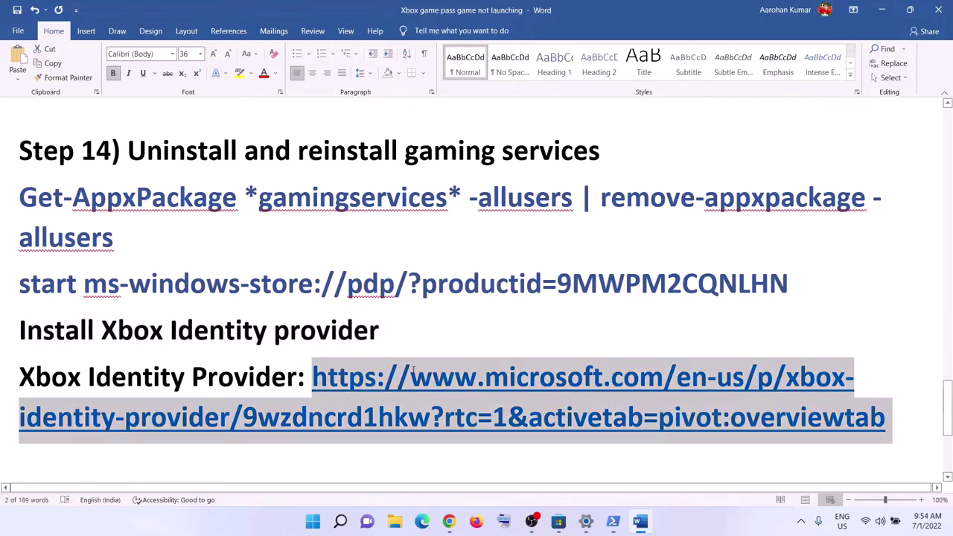
{"action": "right_click", "coordinate": [412, 371]}
{"action": "left_click", "coordinate": [444, 174]}
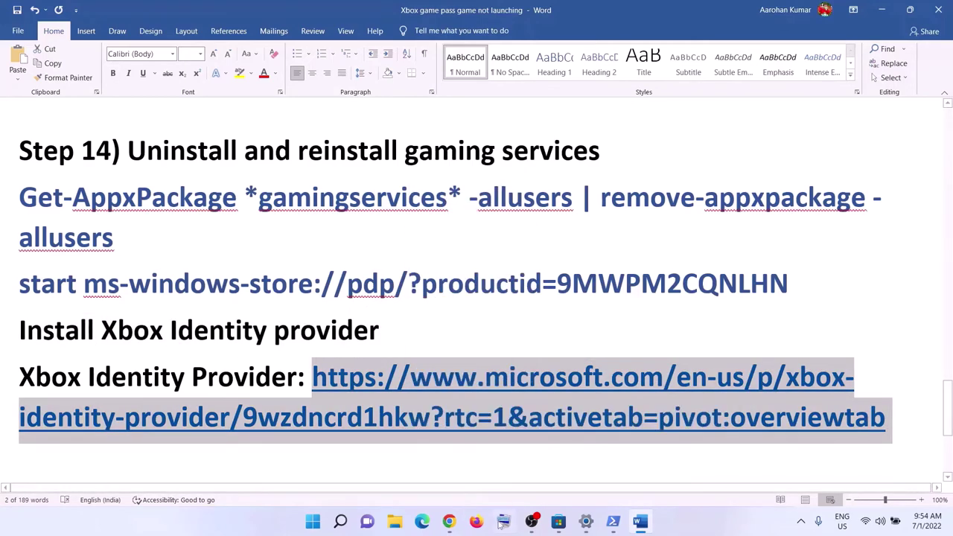
Load the link in a new Chrome tab, send it to Microsoft Store, then close the popup
{"action": "left_click", "coordinate": [449, 522]}
{"action": "left_click", "coordinate": [168, 10]}
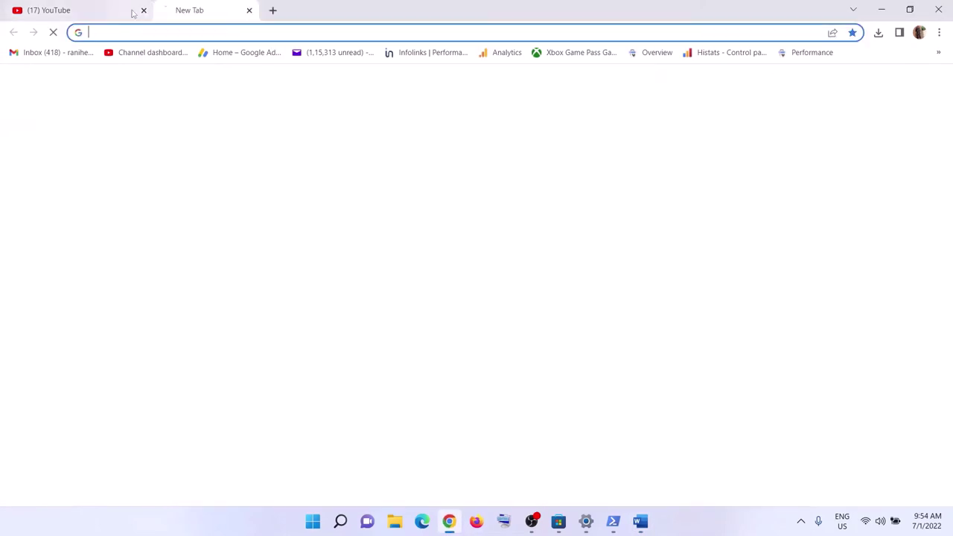
{"action": "left_click", "coordinate": [143, 10]}
{"action": "right_click", "coordinate": [138, 32]}
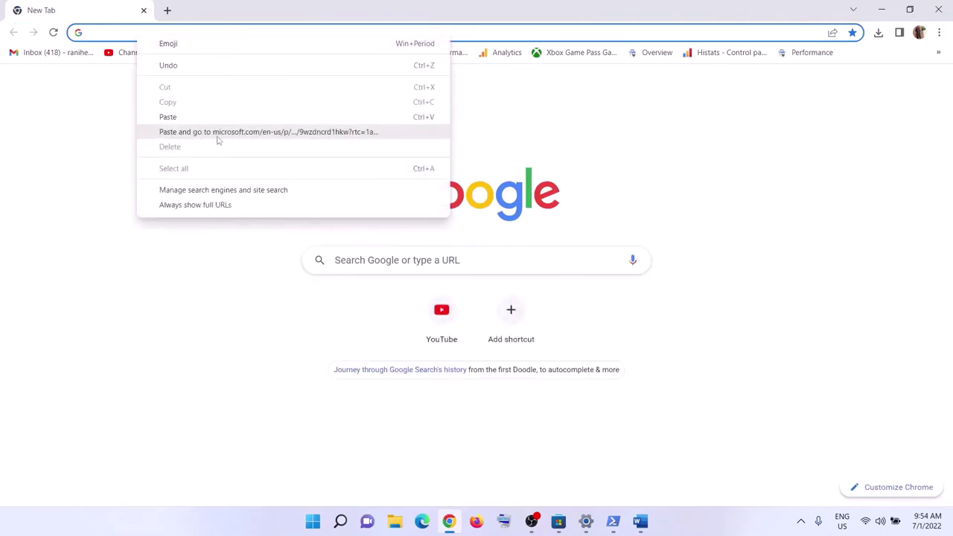
{"action": "left_click", "coordinate": [217, 137]}
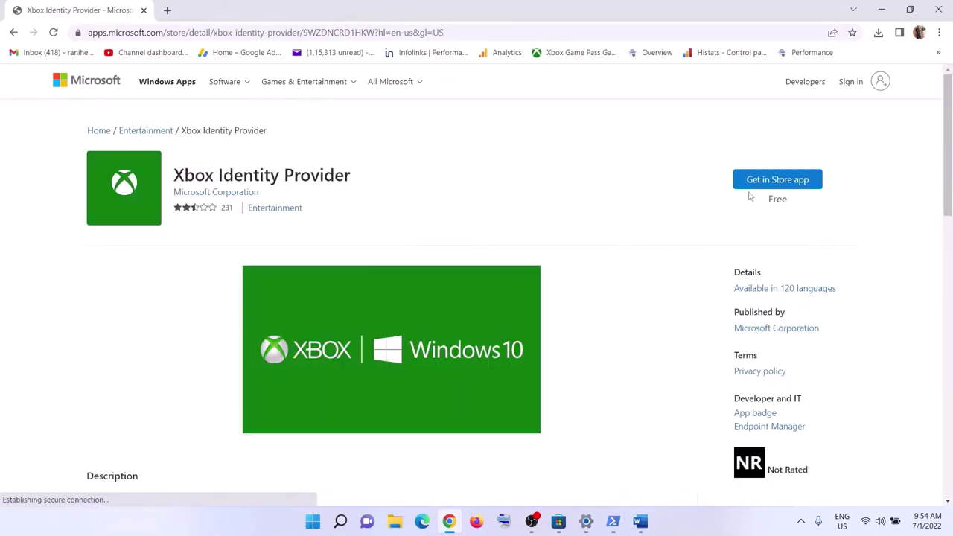
{"action": "left_click", "coordinate": [788, 183]}
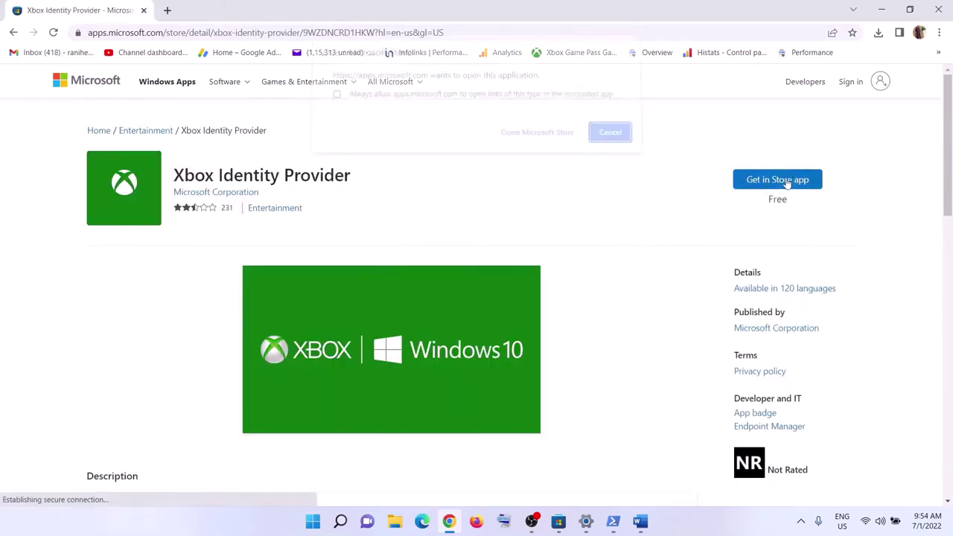
{"action": "left_click", "coordinate": [525, 140]}
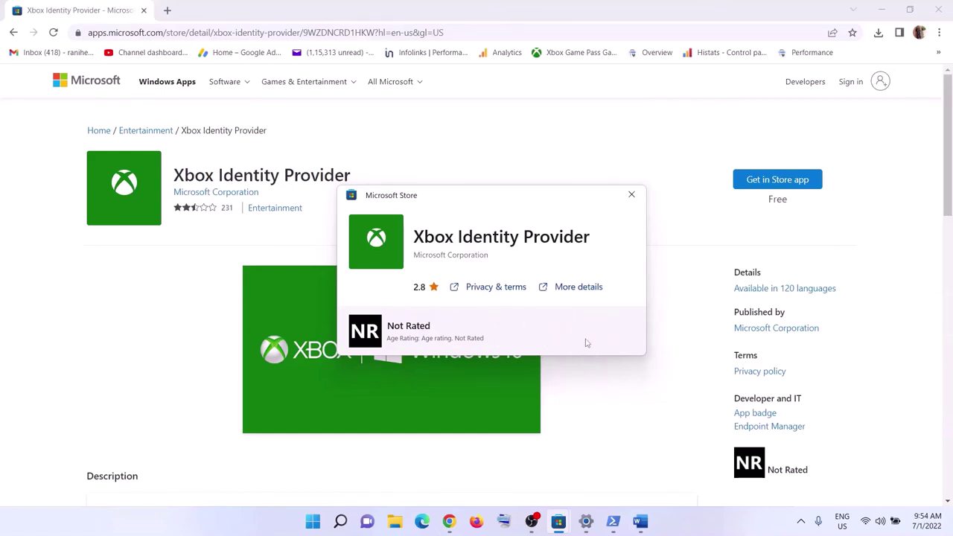
{"action": "left_click", "coordinate": [630, 200]}
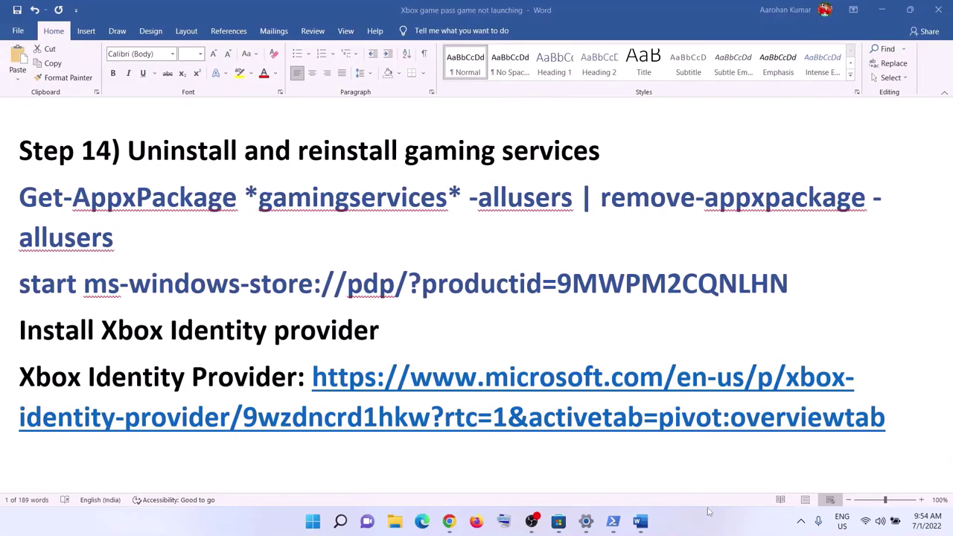
Highlight the 'Uninstall and Reinstall the game' instruction in the Word guide
{"action": "scroll", "coordinate": [371, 308], "scroll_direction": "down", "scroll_amount": 3}
{"action": "scroll", "coordinate": [192, 394], "scroll_direction": "up", "scroll_amount": 1}
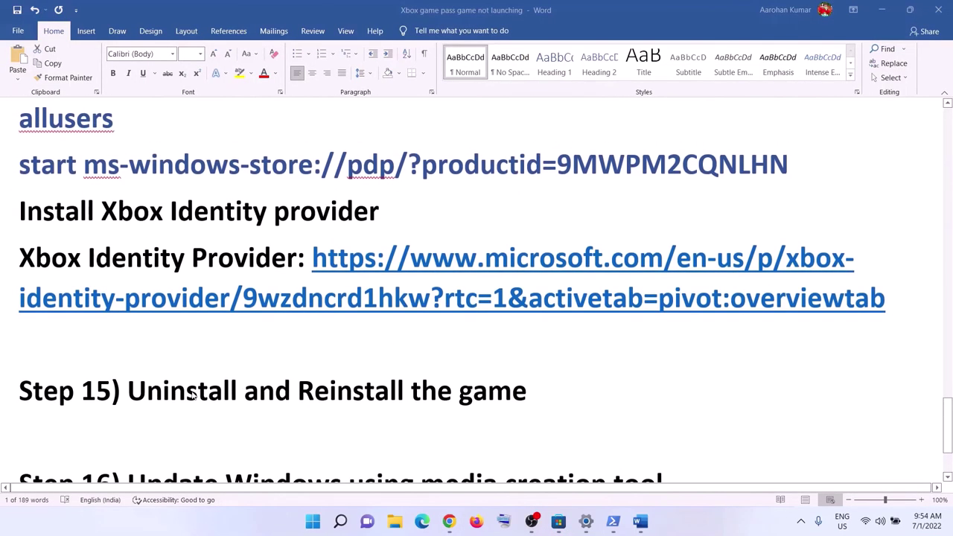
{"action": "left_click_drag", "start_coordinate": [169, 400], "coordinate": [513, 399]}
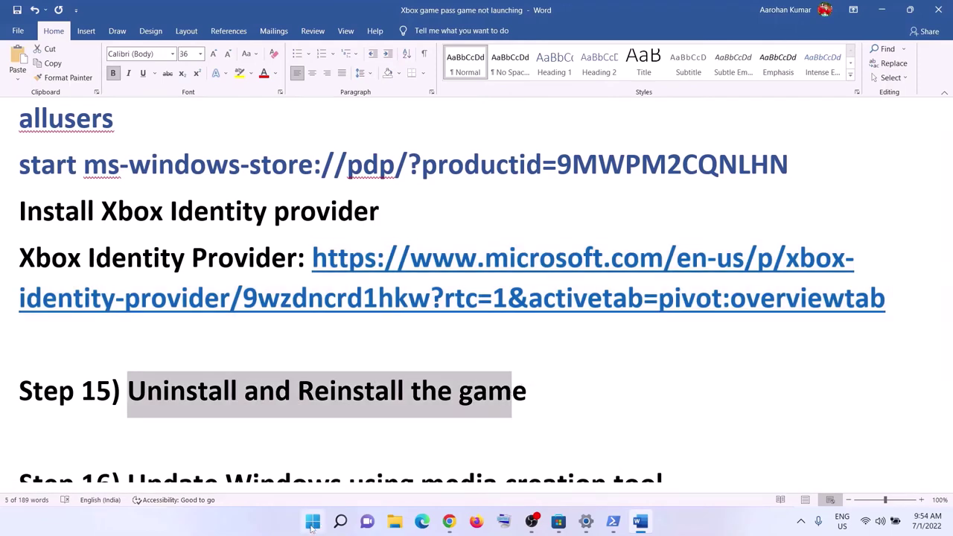
Filter the installed apps in Settings > Apps & features with 'mine'
{"action": "left_click", "coordinate": [312, 521]}
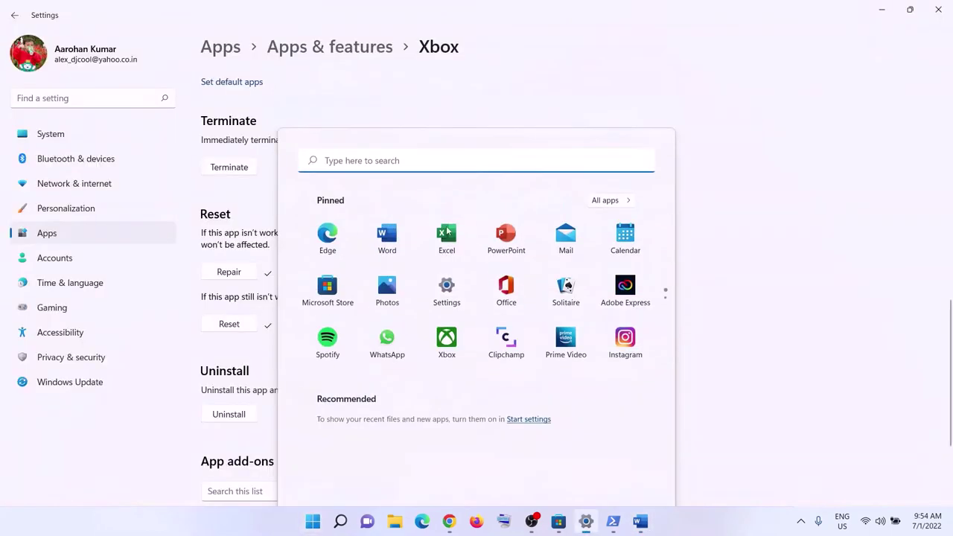
{"action": "left_click", "coordinate": [87, 241]}
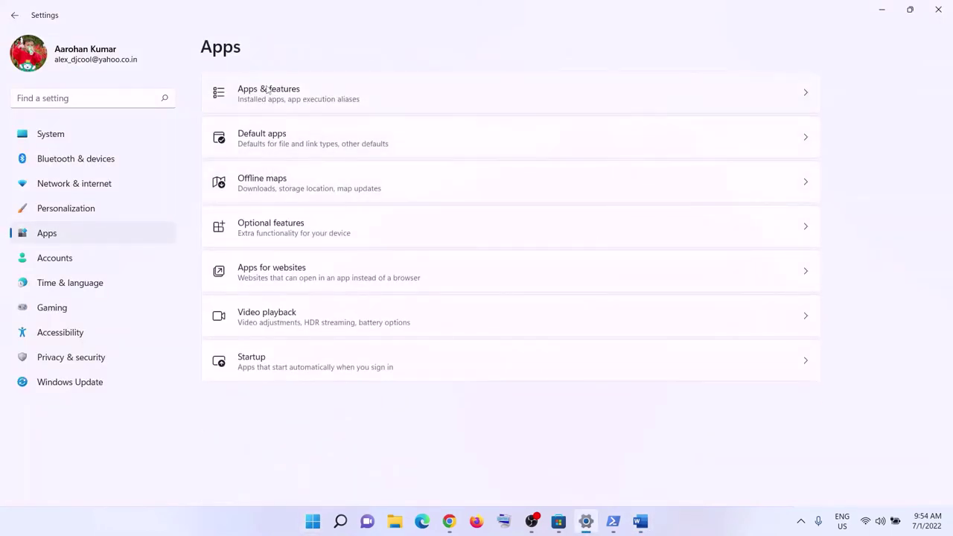
{"action": "left_click", "coordinate": [268, 89]}
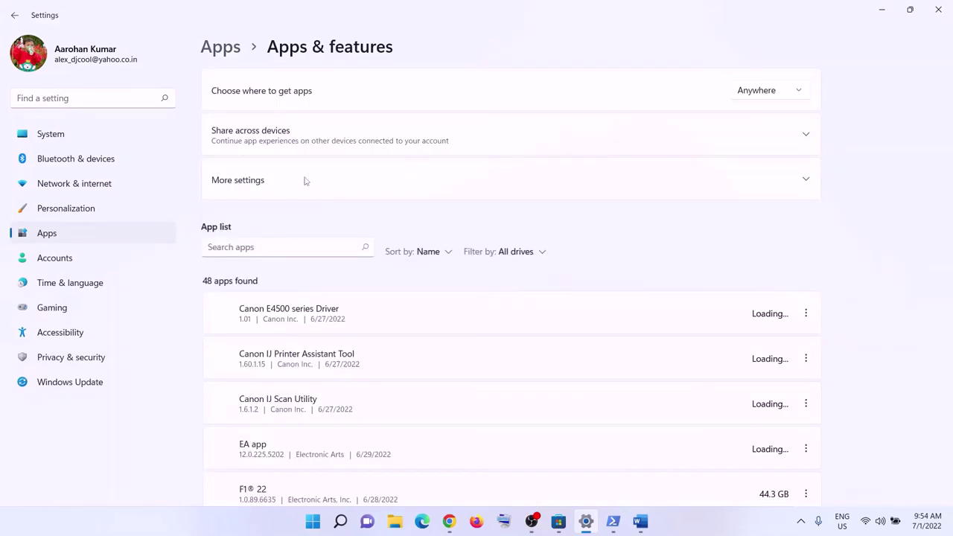
{"action": "left_click", "coordinate": [232, 251]}
{"action": "type", "text": "mine"}
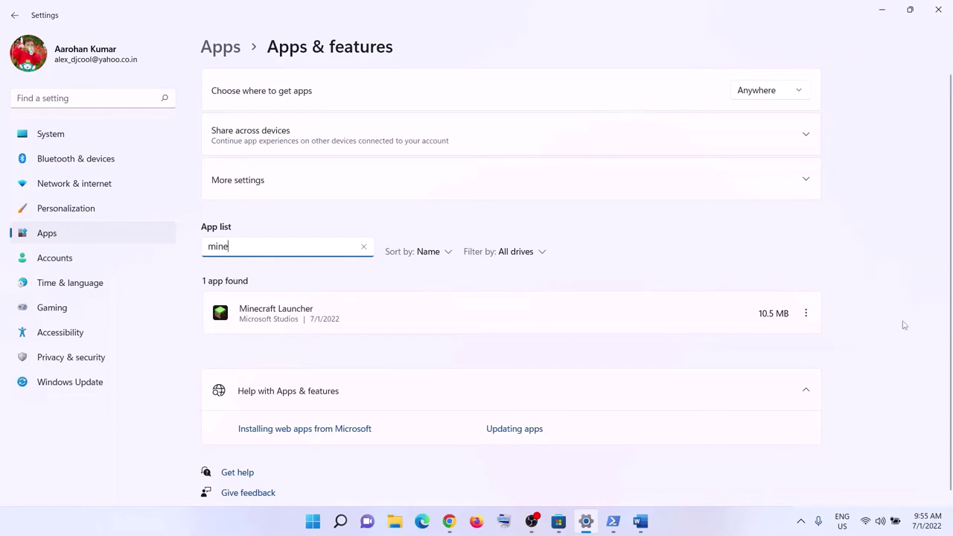
Show Minecraft Launcher's Uninstall option and the Start menu's restart option, then return to Word
{"action": "left_click", "coordinate": [806, 314]}
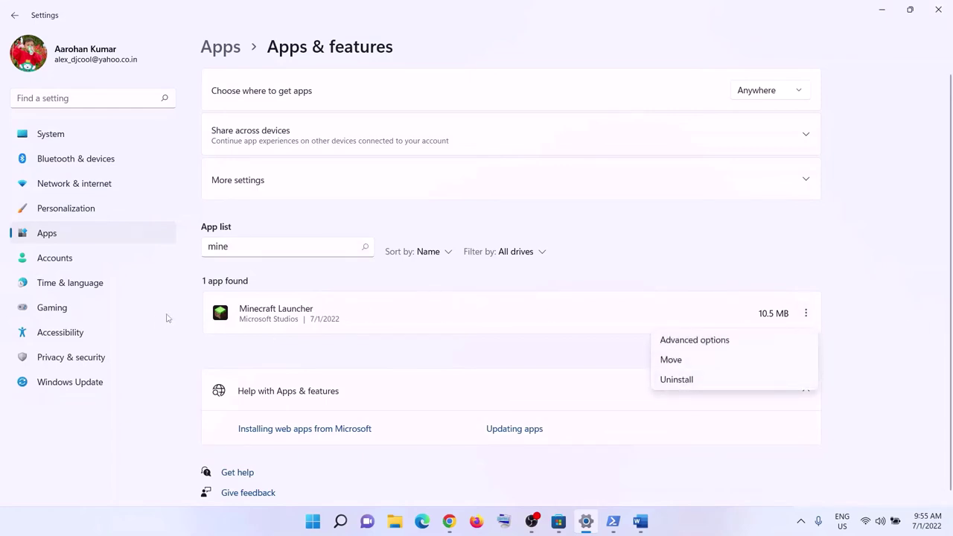
{"action": "left_click", "coordinate": [275, 318]}
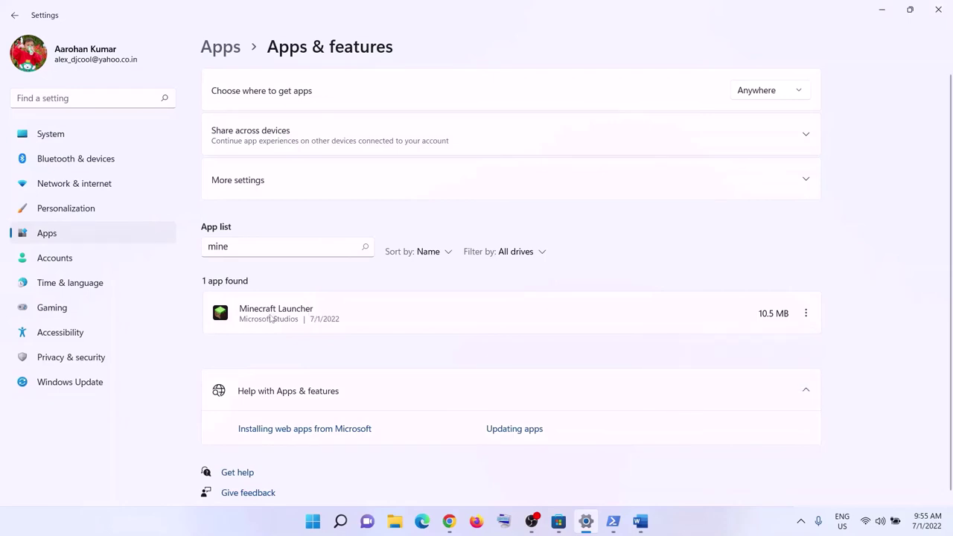
{"action": "left_click", "coordinate": [806, 314]}
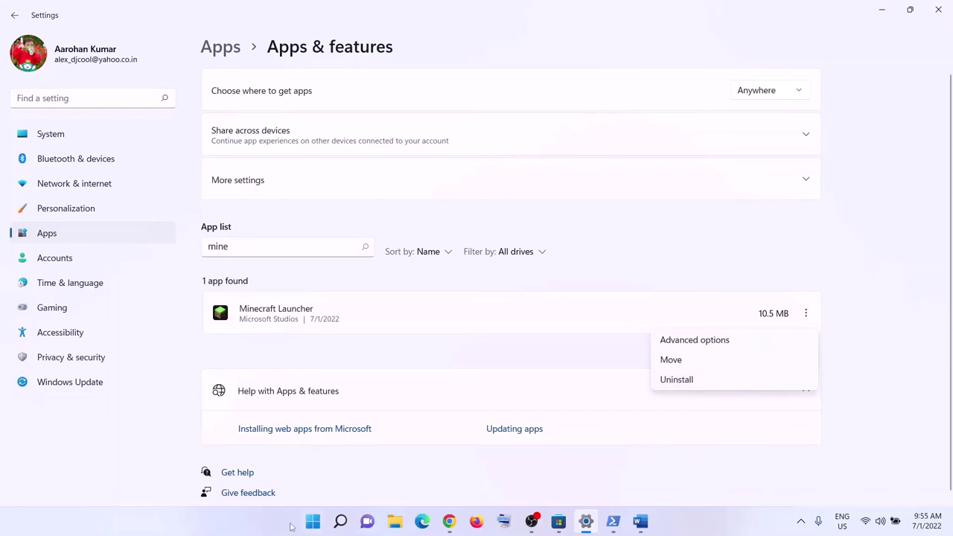
{"action": "left_click", "coordinate": [313, 521]}
{"action": "left_click", "coordinate": [637, 486]}
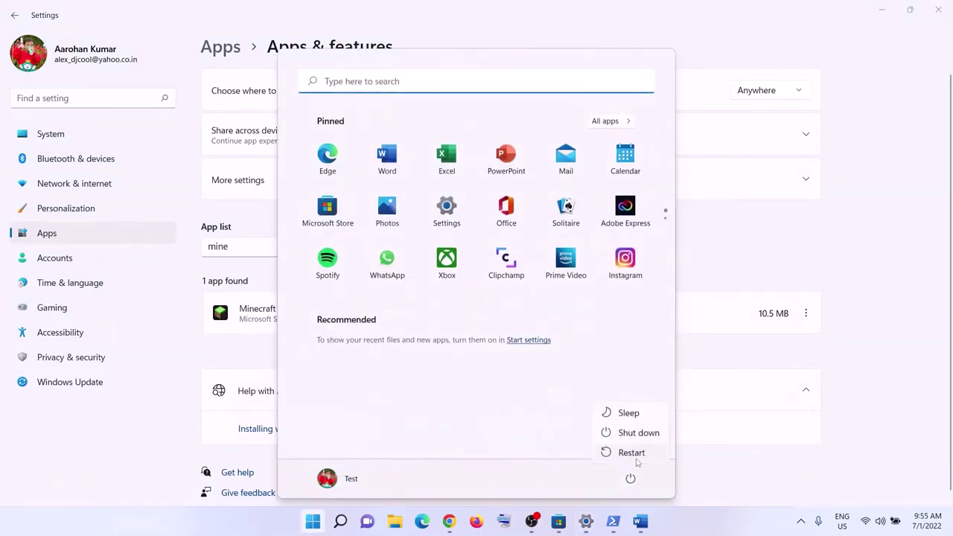
{"action": "left_click", "coordinate": [639, 523]}
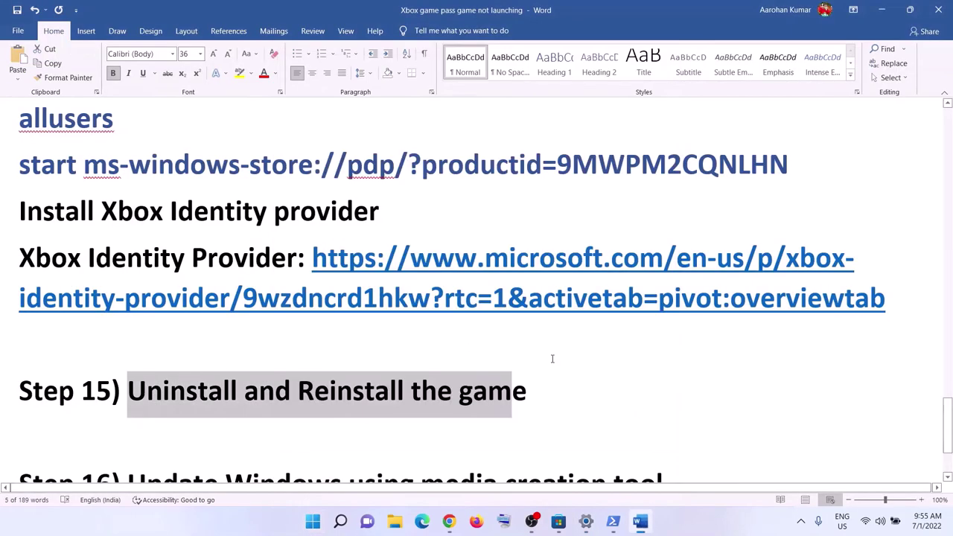
Highlight 'Reinstall the game', then select the Step 16 media creation tool heading and next line
{"action": "left_click_drag", "start_coordinate": [296, 391], "coordinate": [582, 391]}
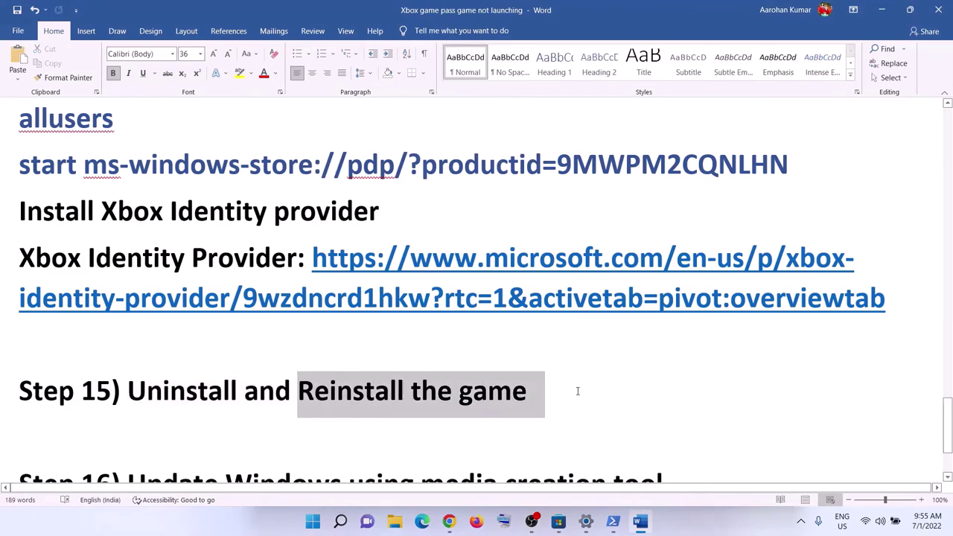
{"action": "scroll", "coordinate": [276, 325], "scroll_direction": "down", "scroll_amount": 3}
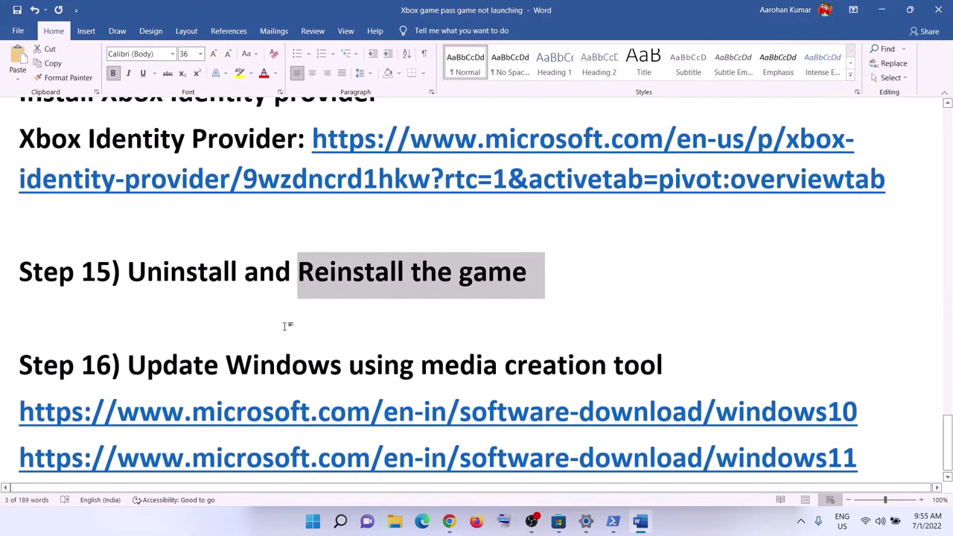
{"action": "left_click_drag", "start_coordinate": [139, 350], "coordinate": [680, 347]}
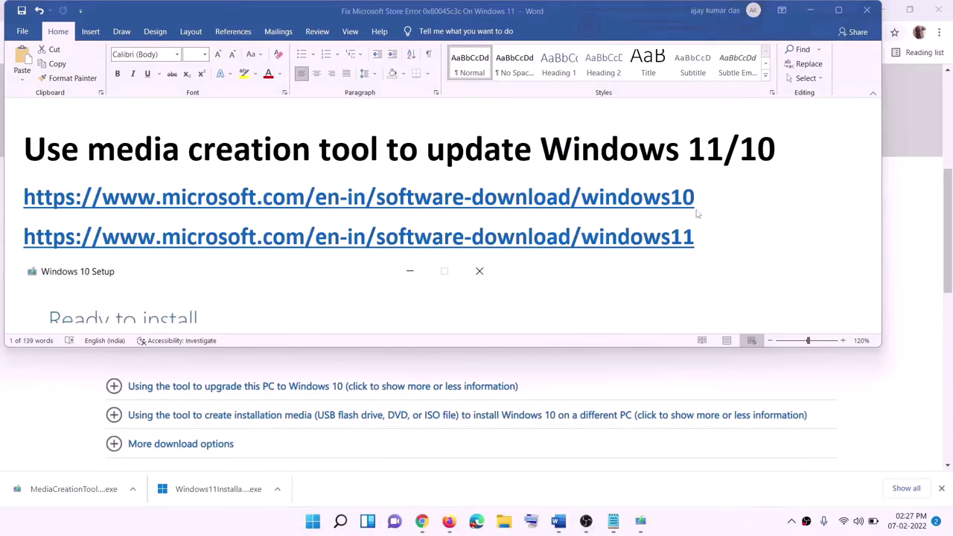
{"action": "key", "text": "shift+Down"}
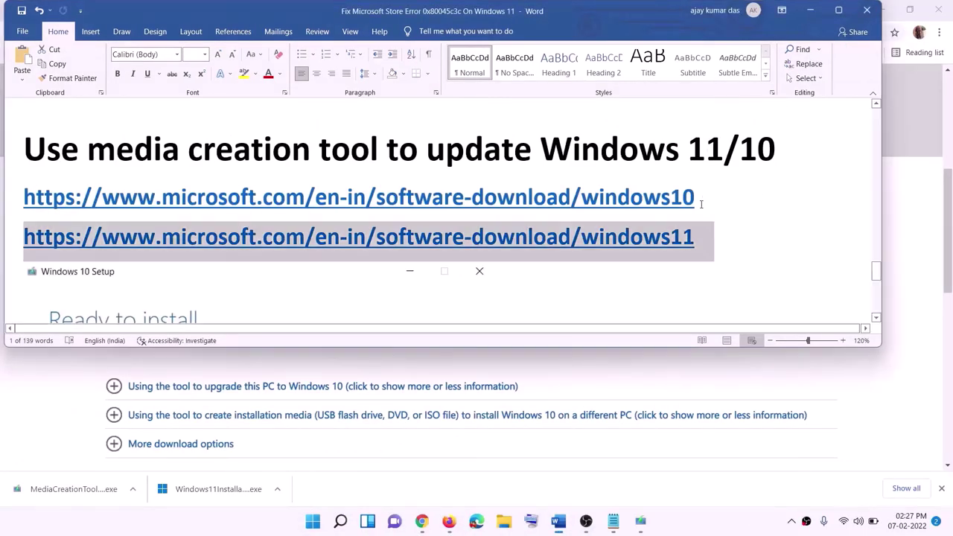